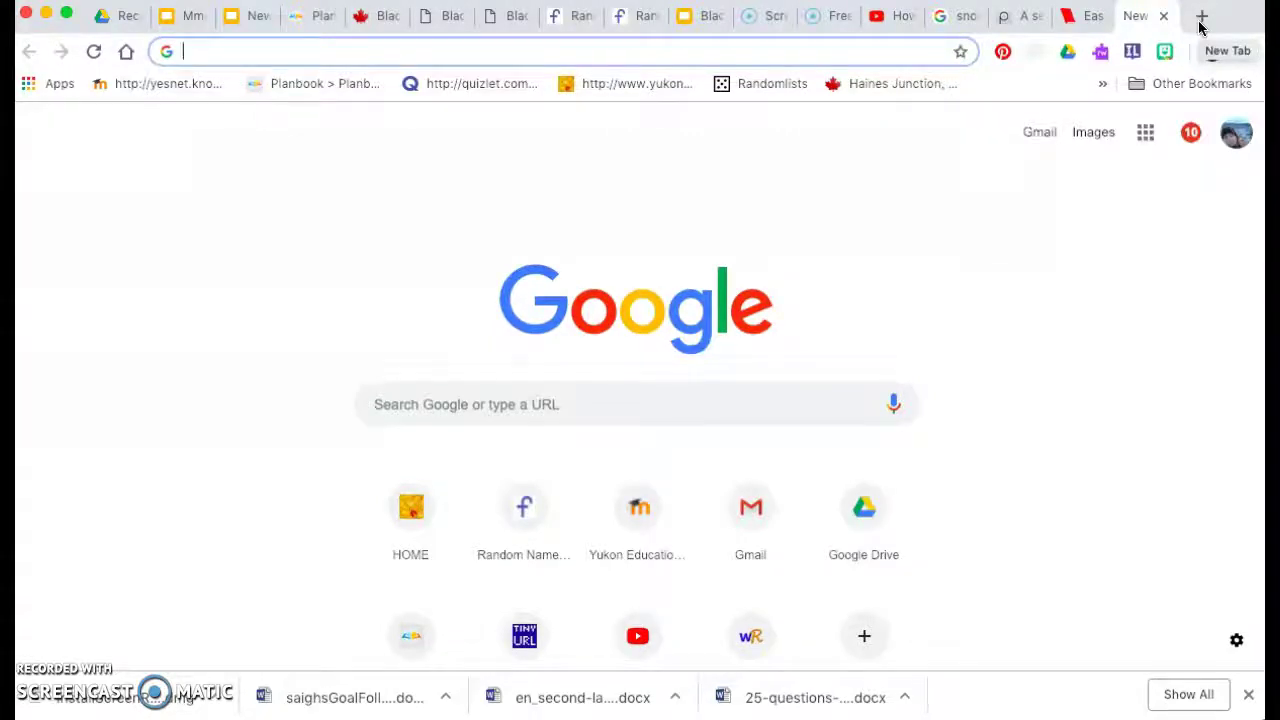
Search for 'creative commons search' and go to the CC Search site.
text(creative co)
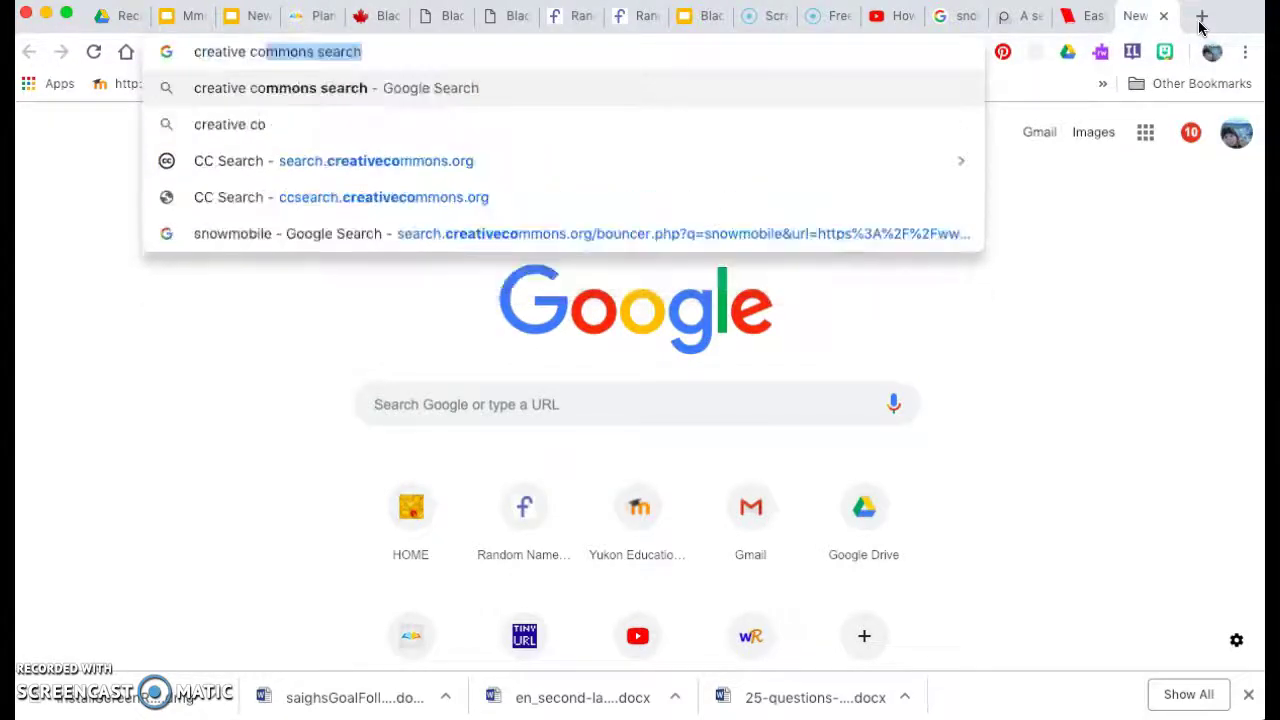
text(mmons search)
key(Return)
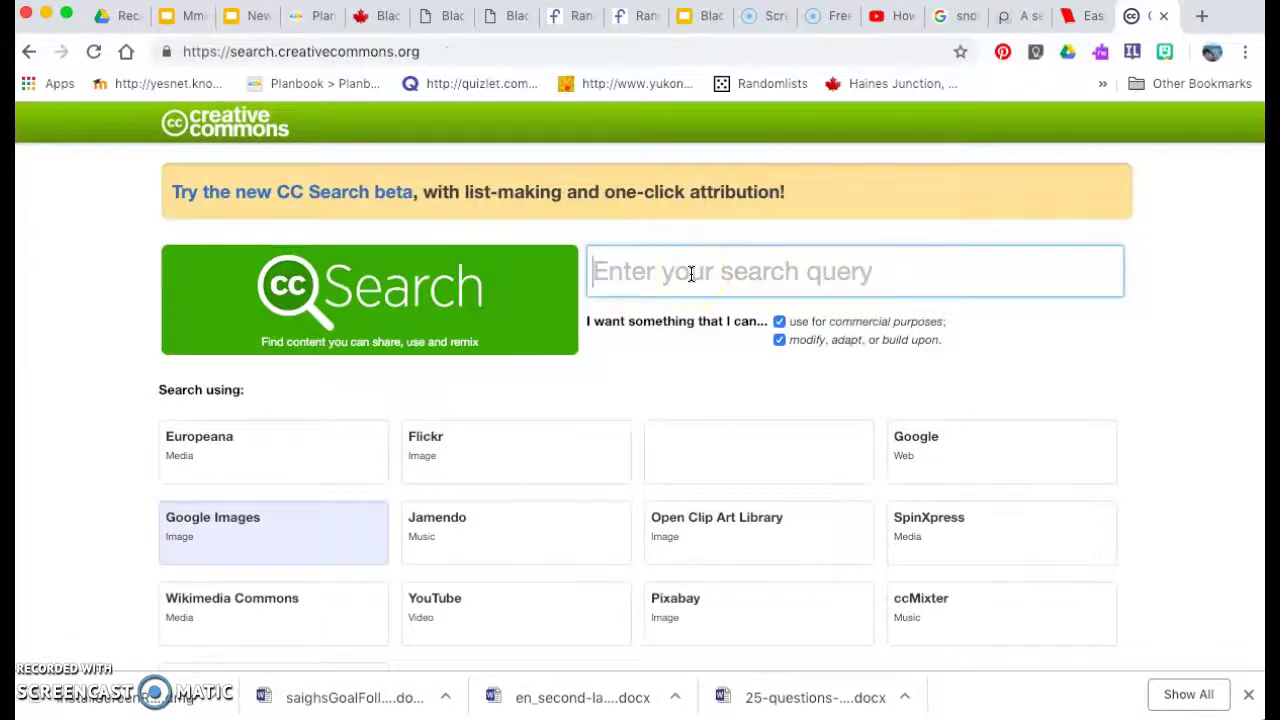
Search 'snowmobile' in CC Search and launch the Google Images results labelled for reuse.
text(snowmobile)
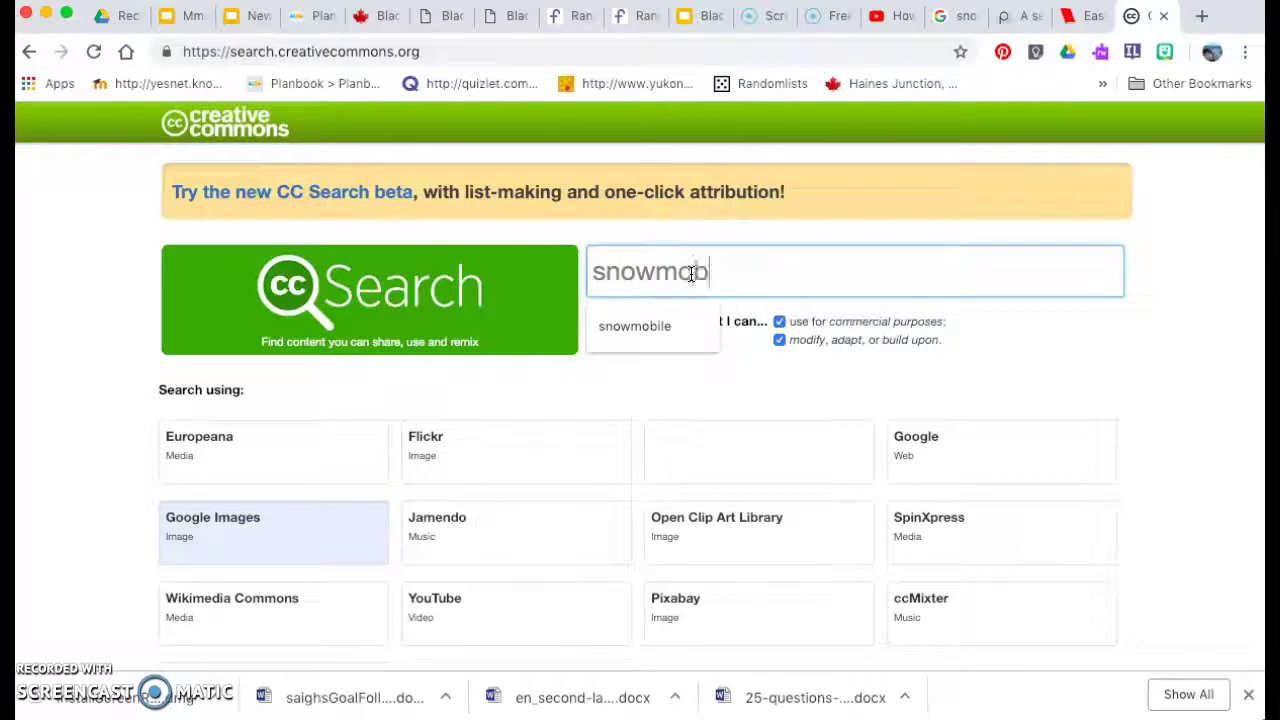
click(294, 555)
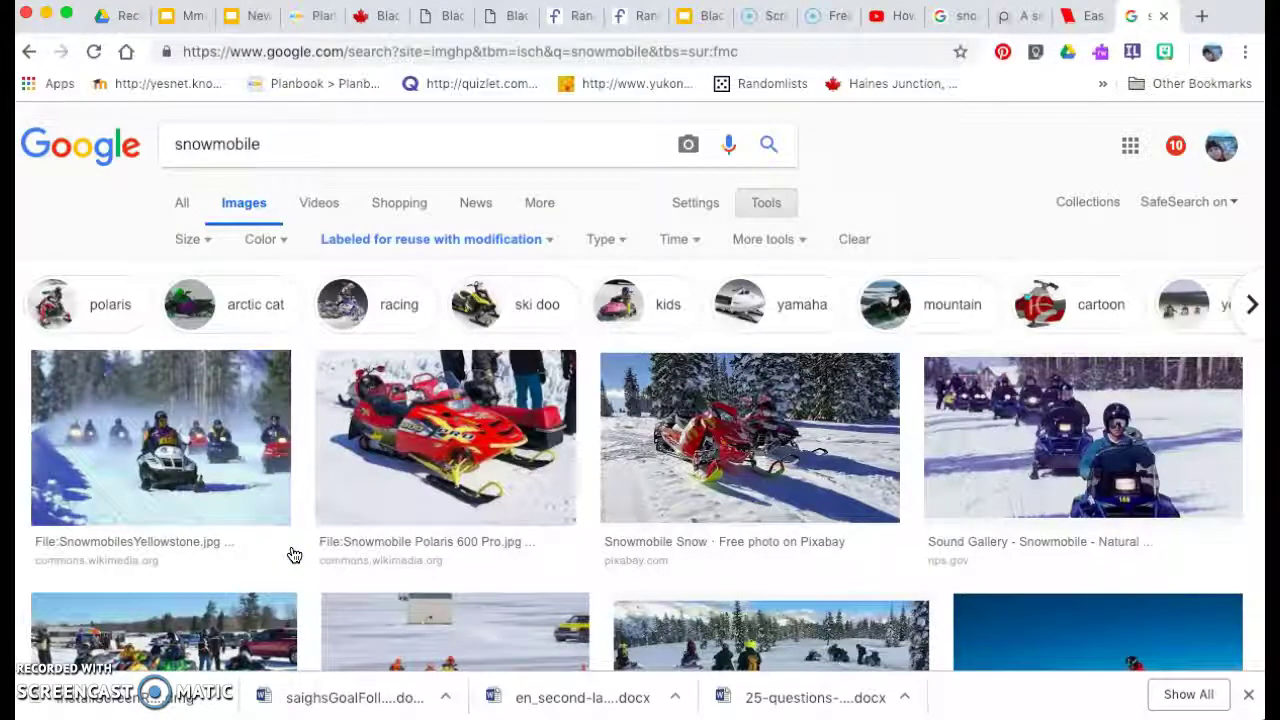
Open the Picryl page hosting the security policeman snowmobile photo from the image results.
scroll(486, 480, down, 7)
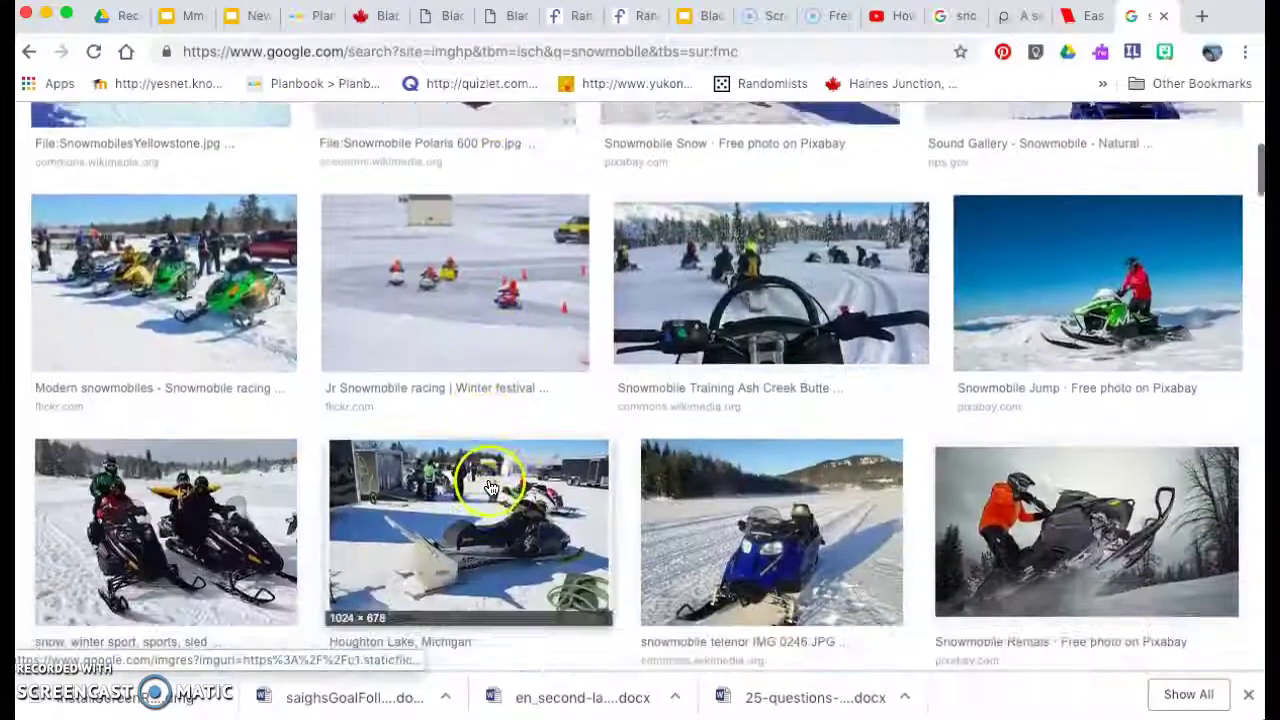
scroll(490, 487, down, 5)
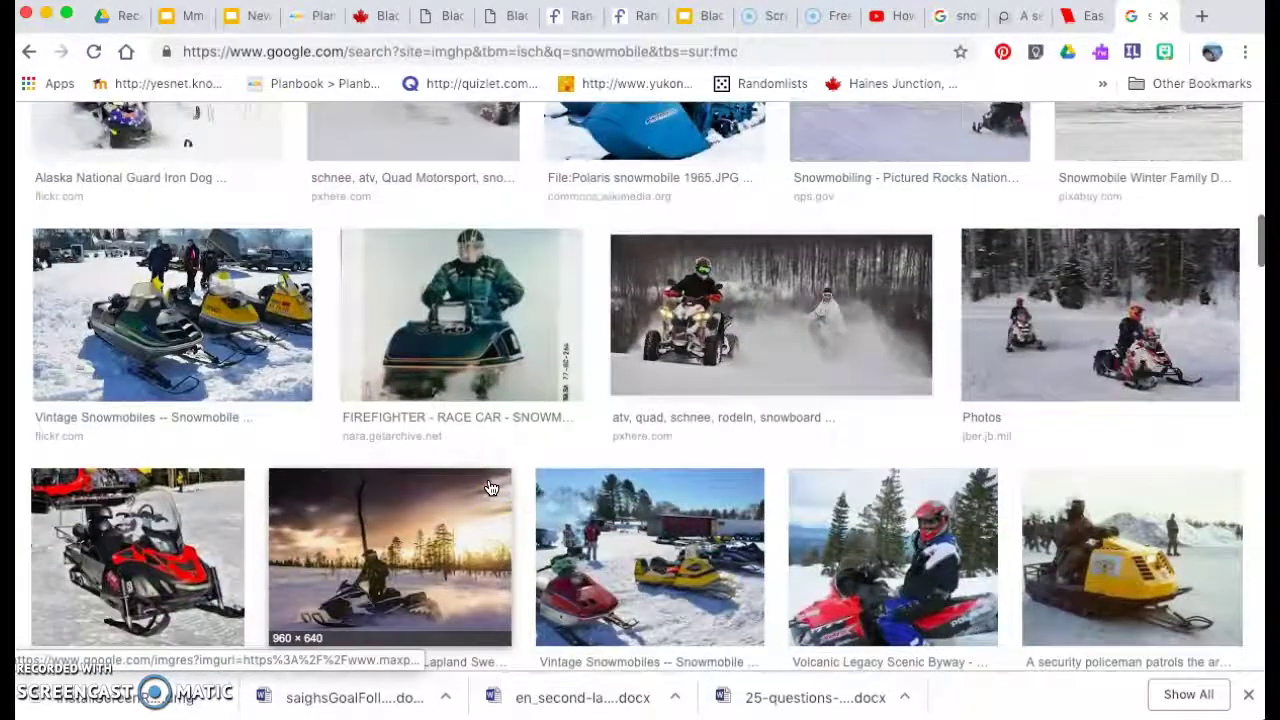
click(1140, 528)
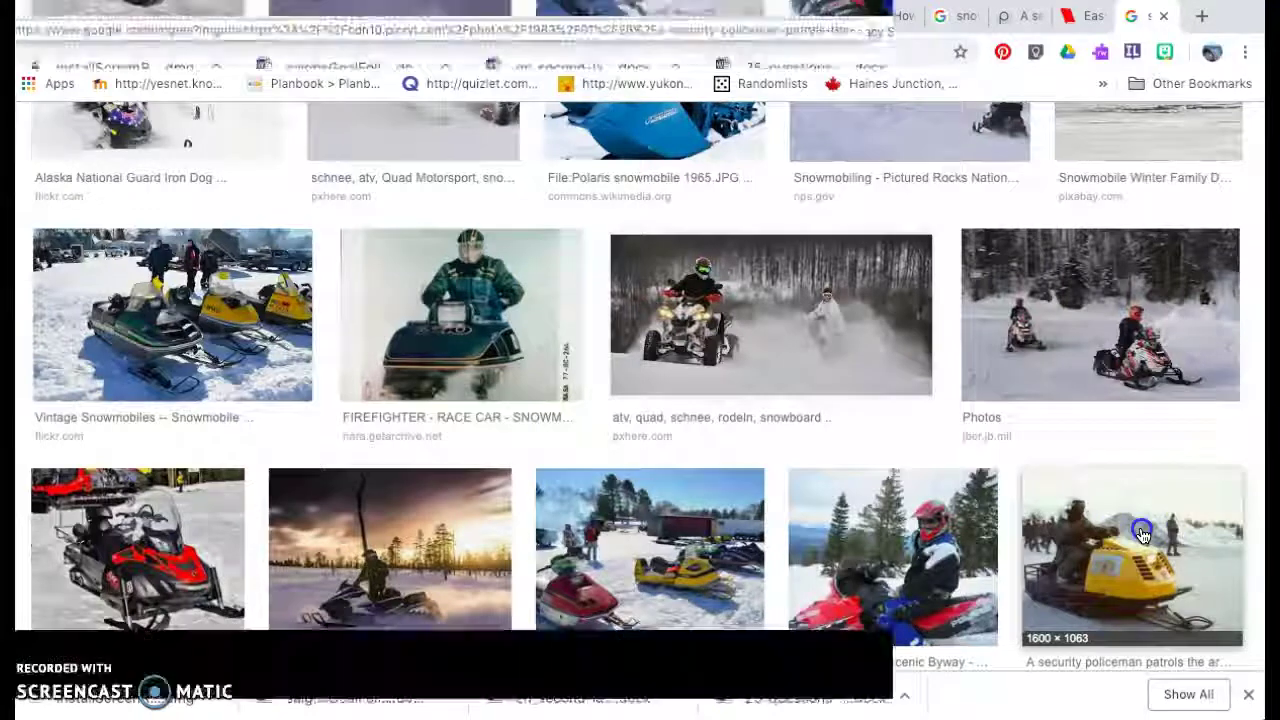
drag(329, 414, 1103, 227)
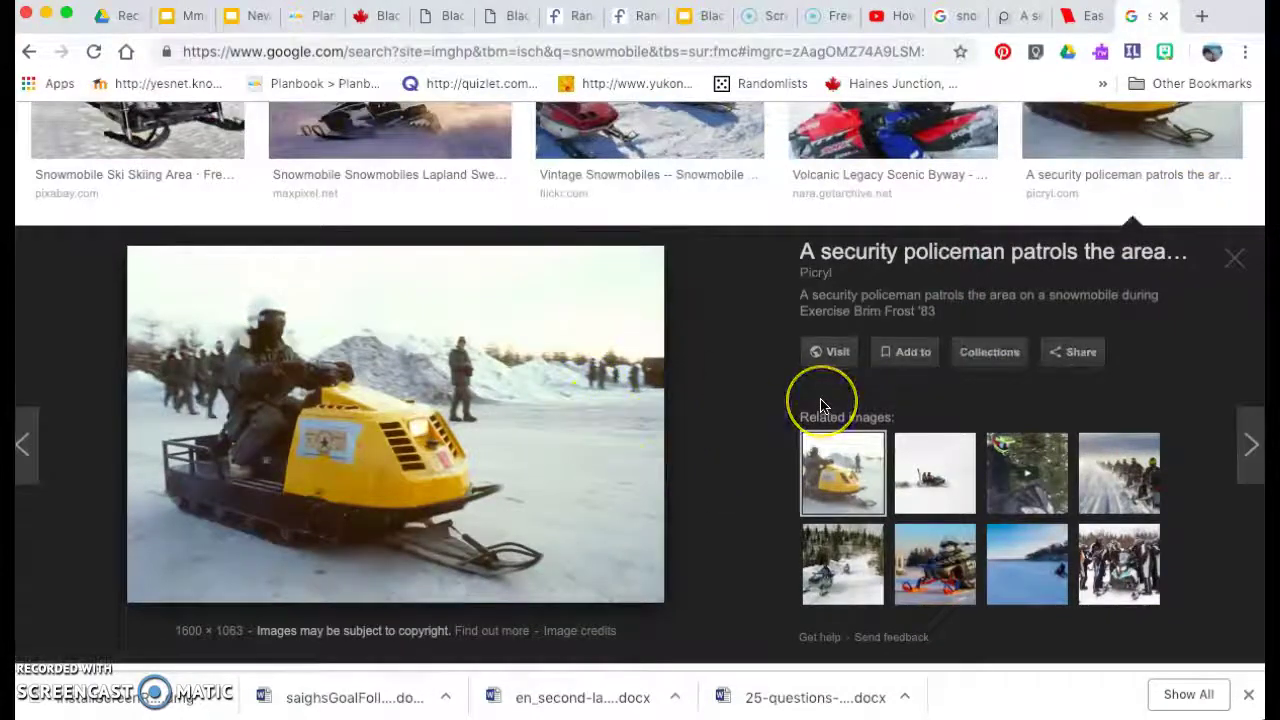
click(835, 358)
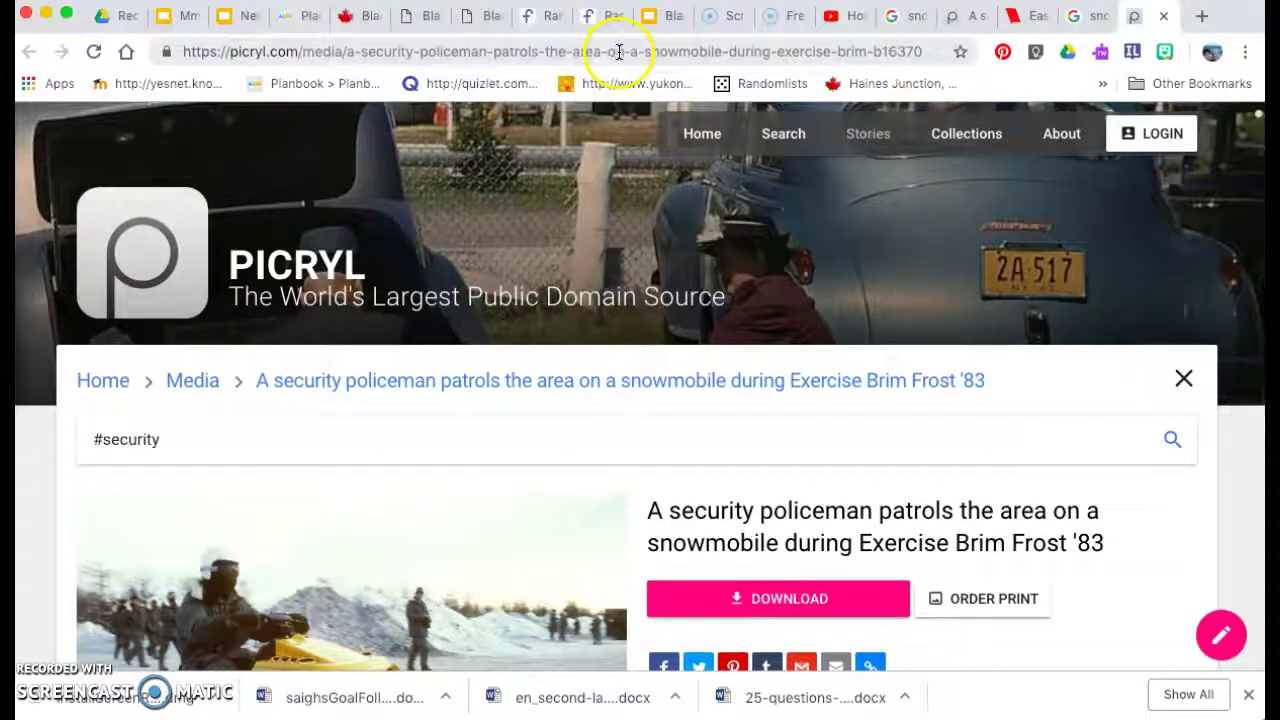
In EasyBib, keep Digital Image as the source type and select the Source field.
click(1035, 25)
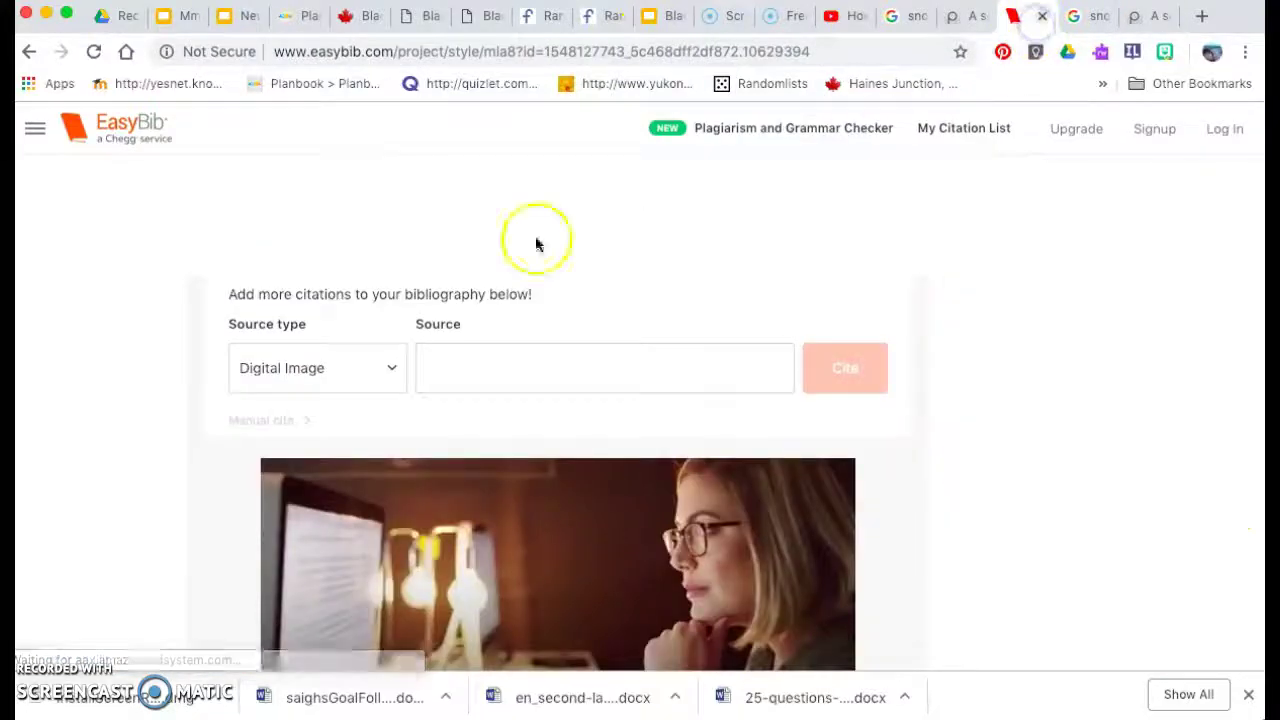
click(383, 368)
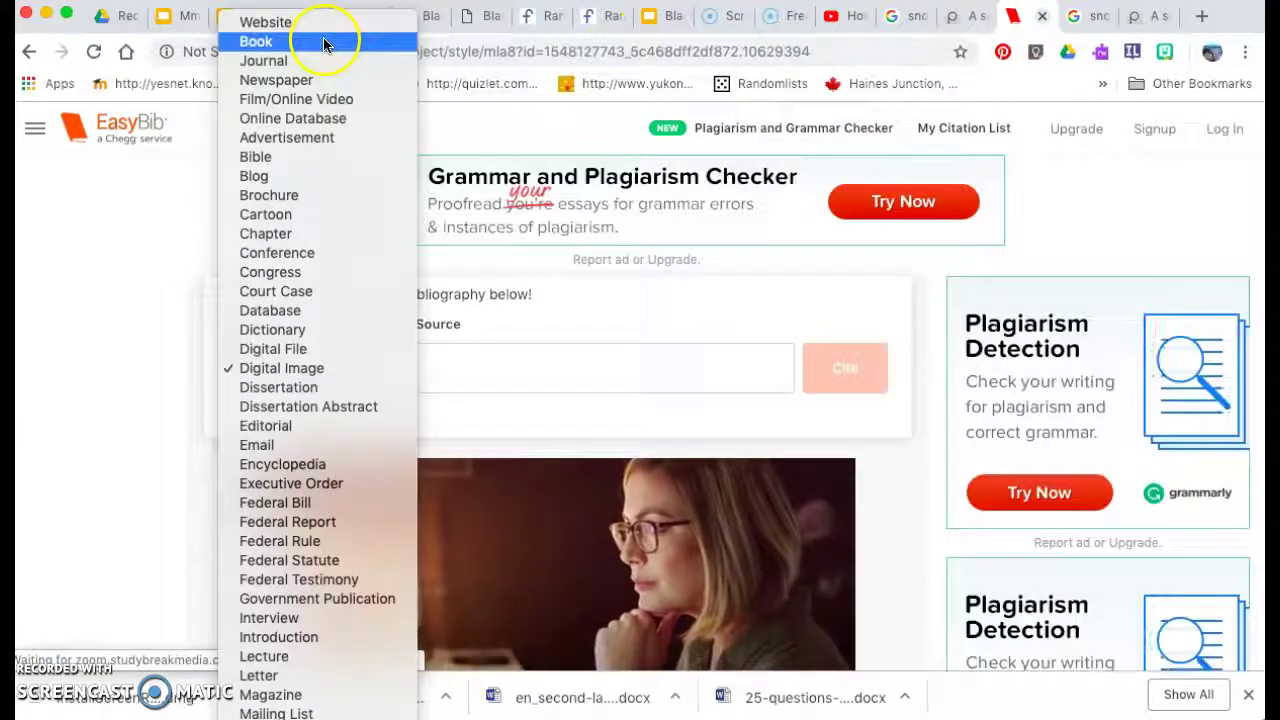
click(302, 370)
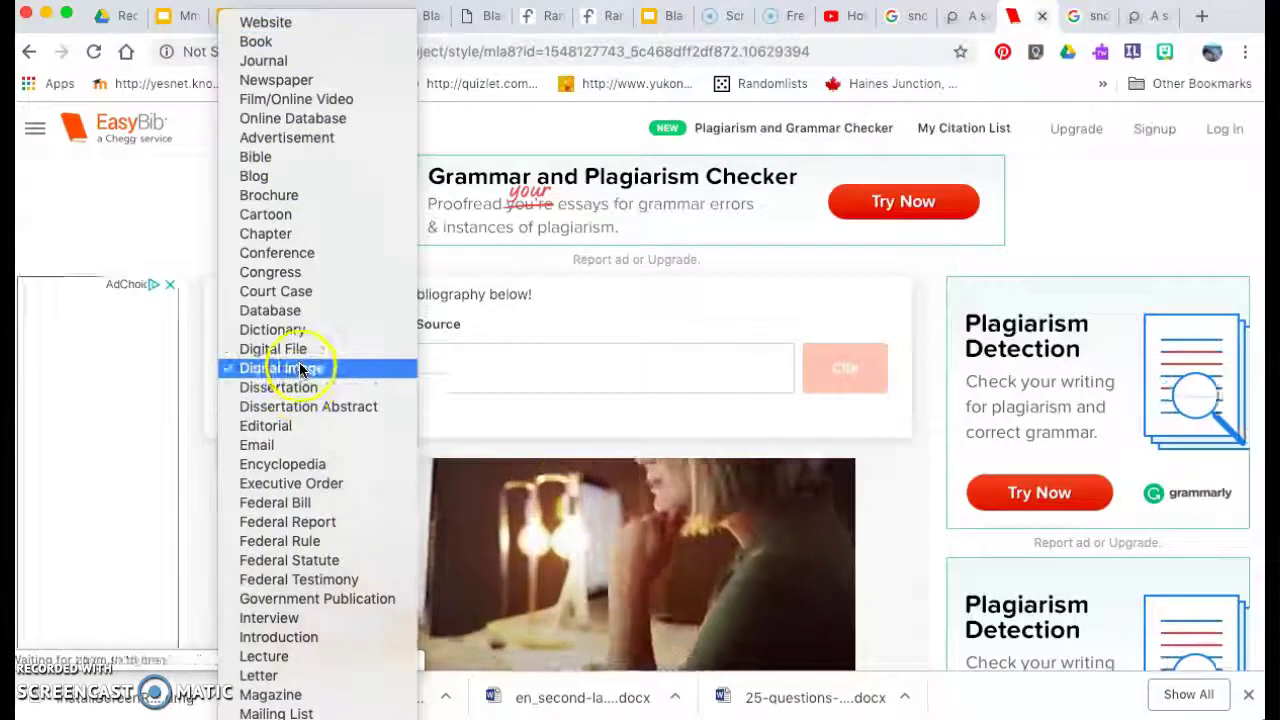
click(607, 371)
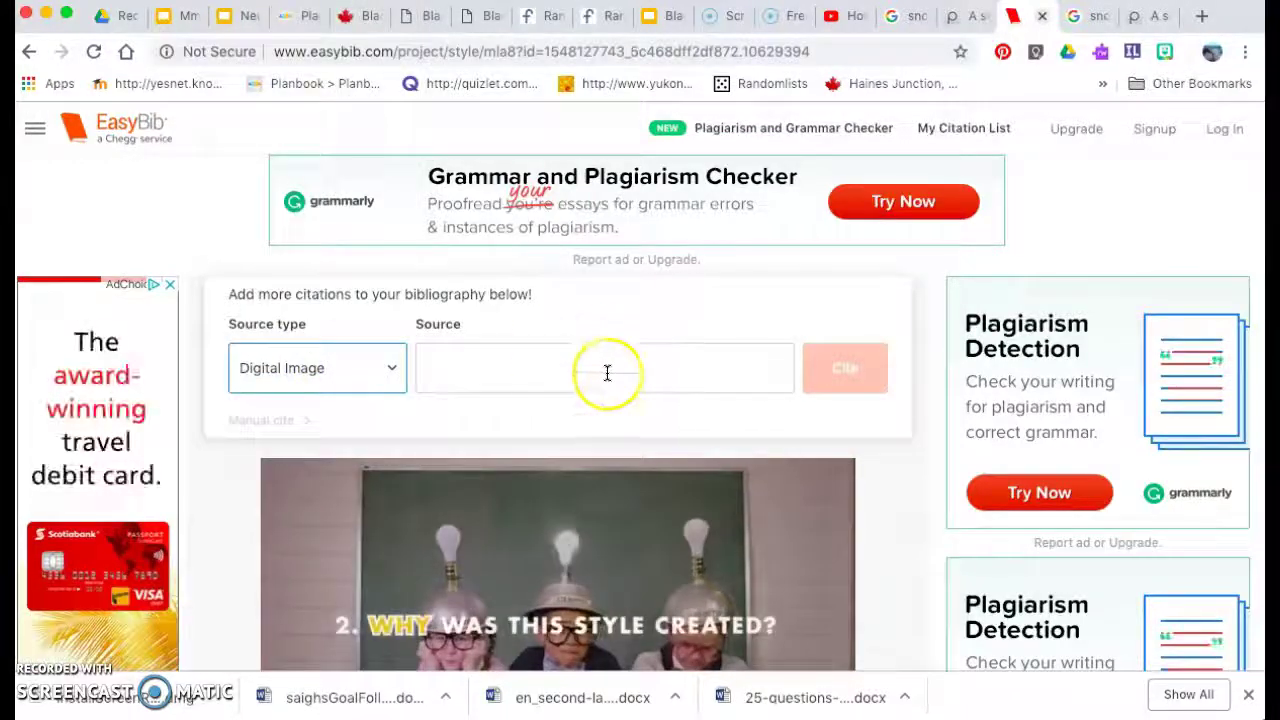
Paste the Picryl photo page URL into EasyBib's Source field and run Cite.
click(1140, 16)
click(804, 52)
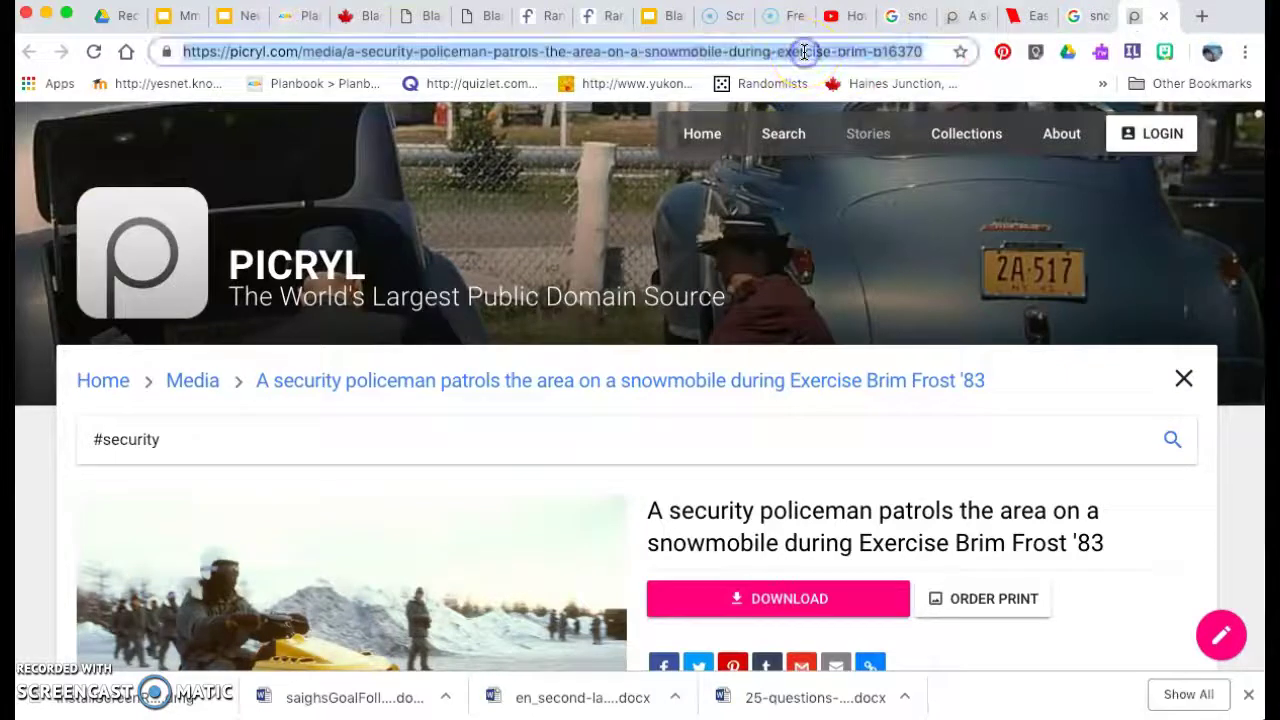
key(ctrl+c)
click(1025, 16)
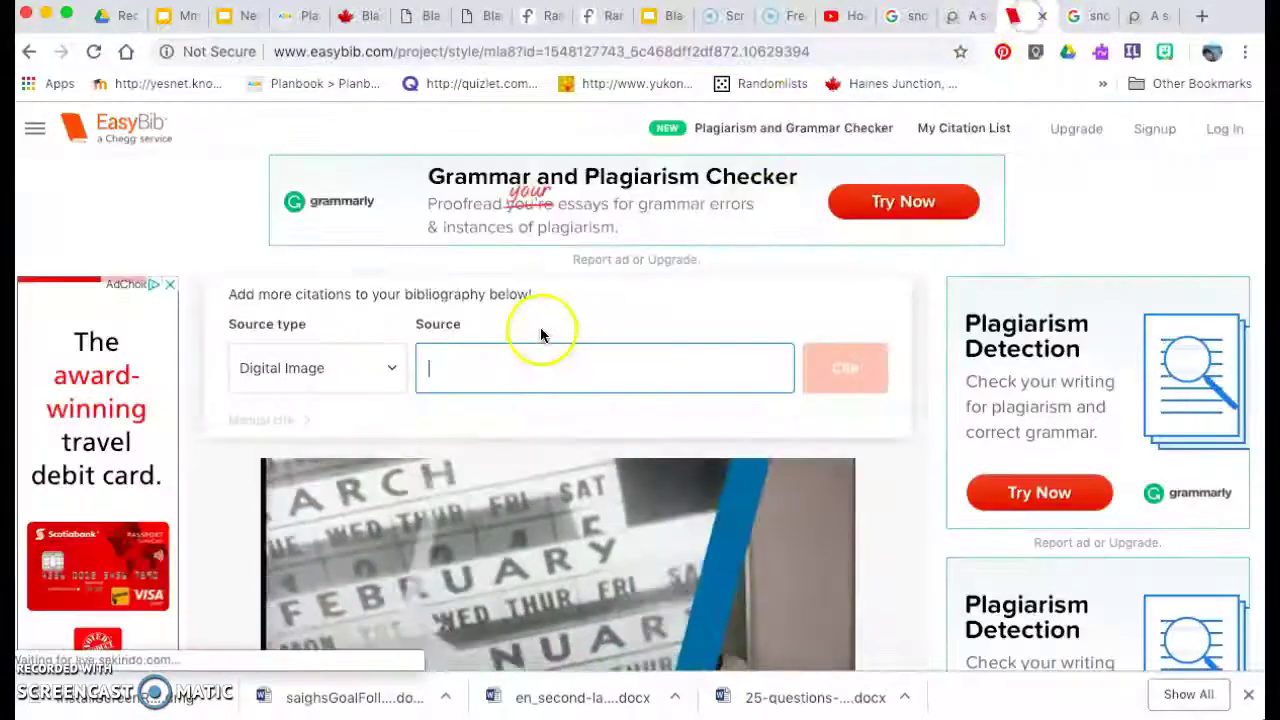
key(ctrl+v)
click(843, 384)
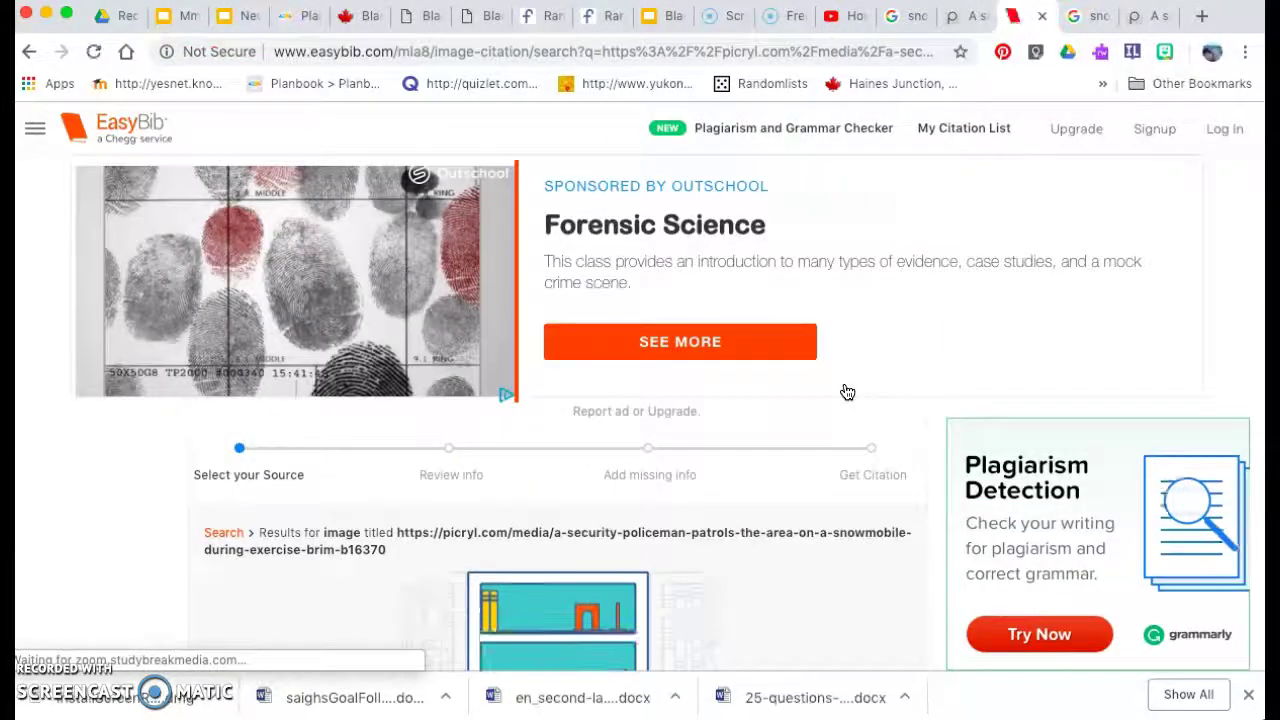
Choose Create a Manual Citation after EasyBib reports the source wasn't found.
scroll(847, 392, down, 4)
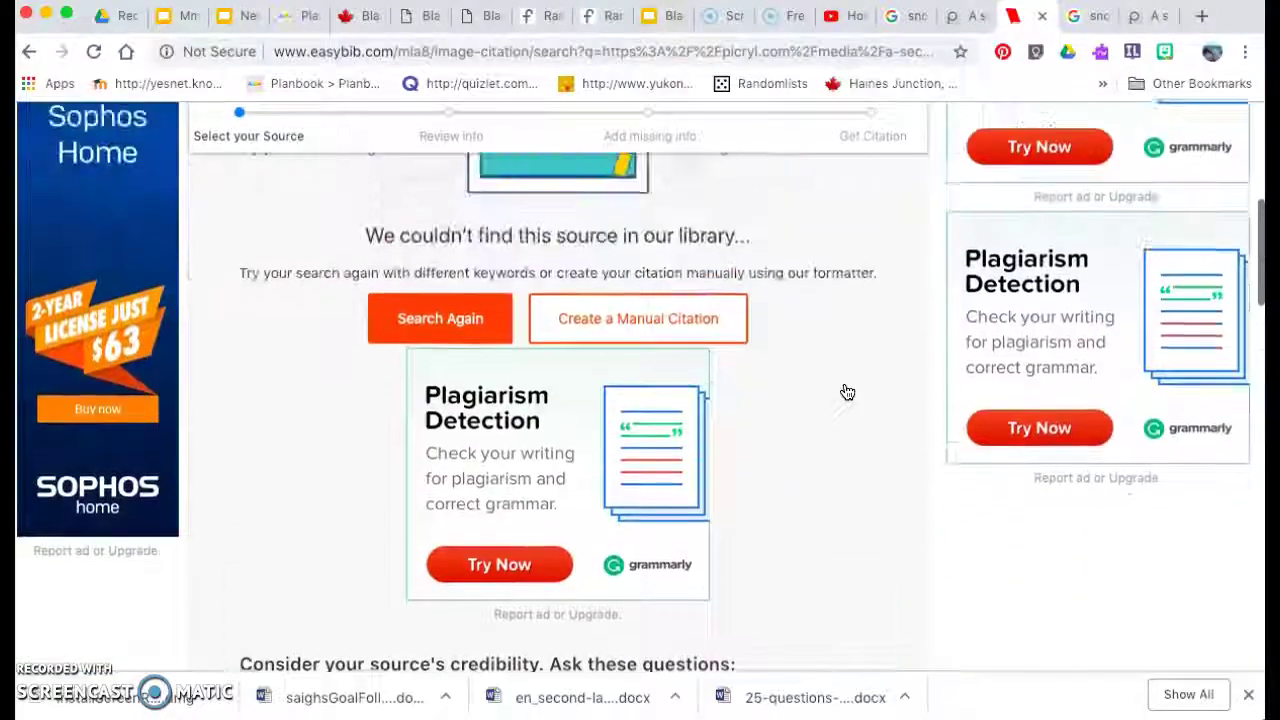
click(657, 366)
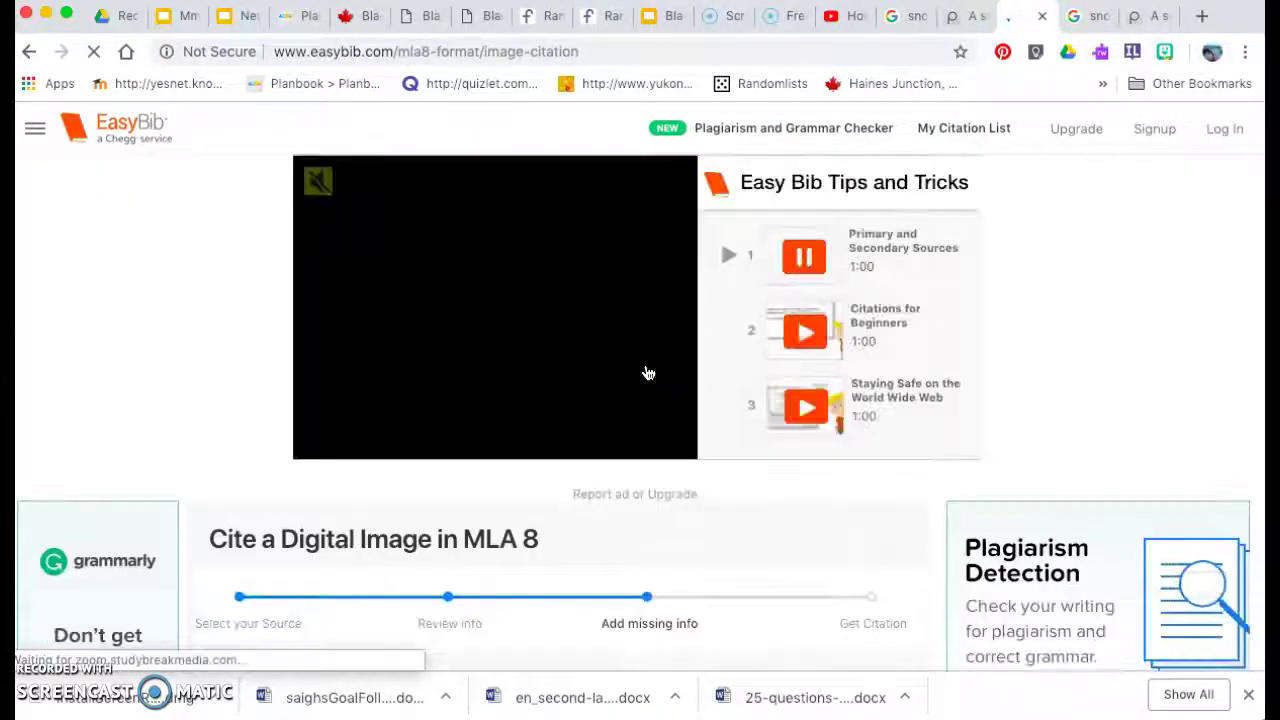
Copy the Picryl heading 'A security policeman patrols the area on a snowmobil…' into the Title field.
scroll(648, 373, down, 5)
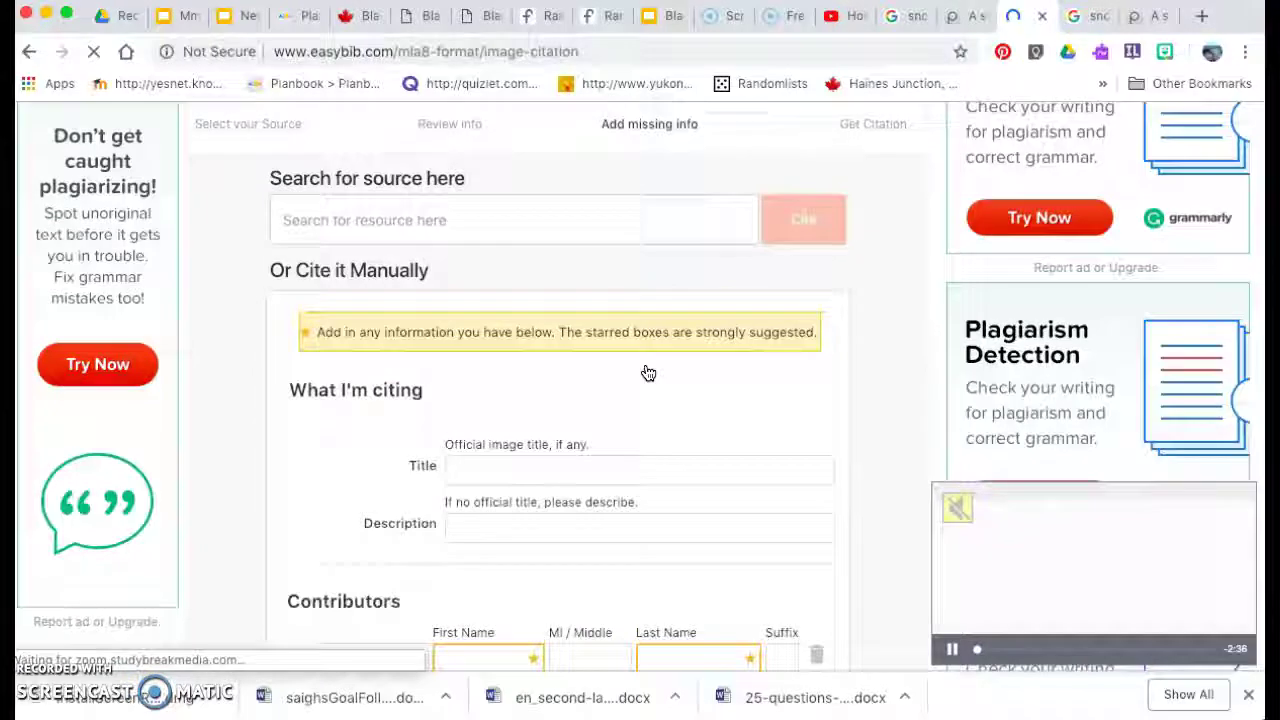
scroll(648, 373, down, 2)
click(571, 277)
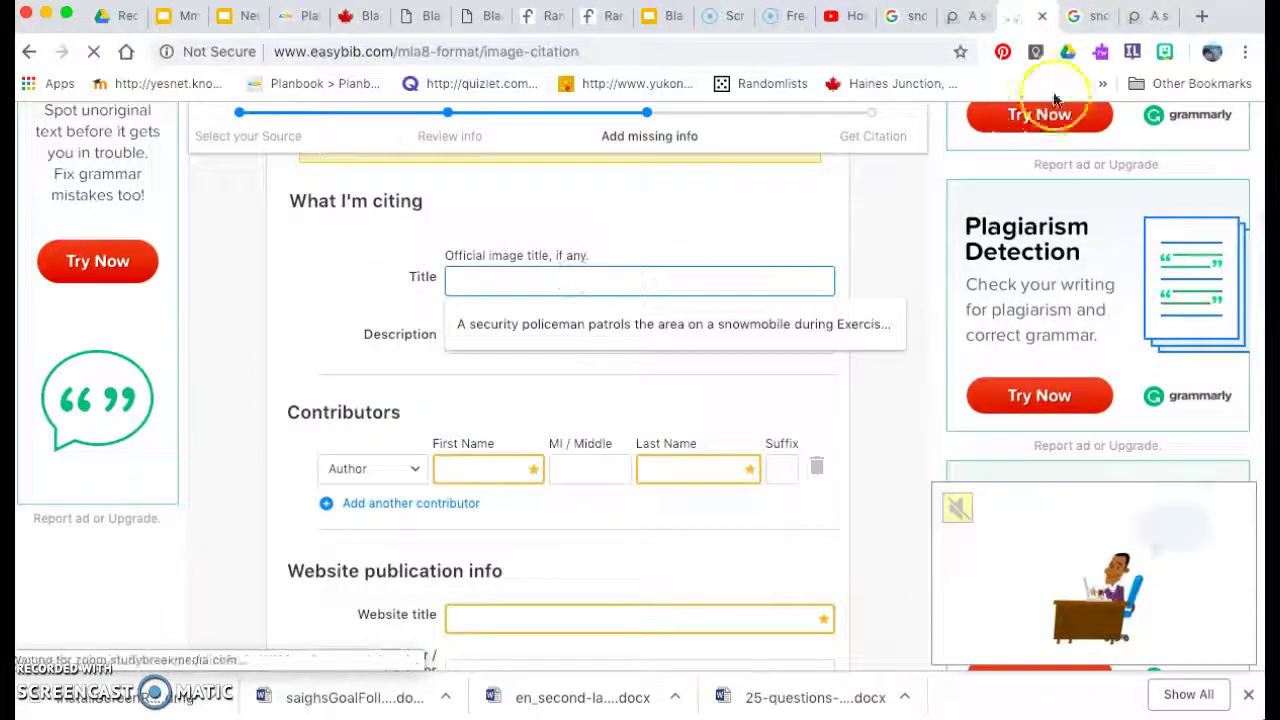
click(1155, 16)
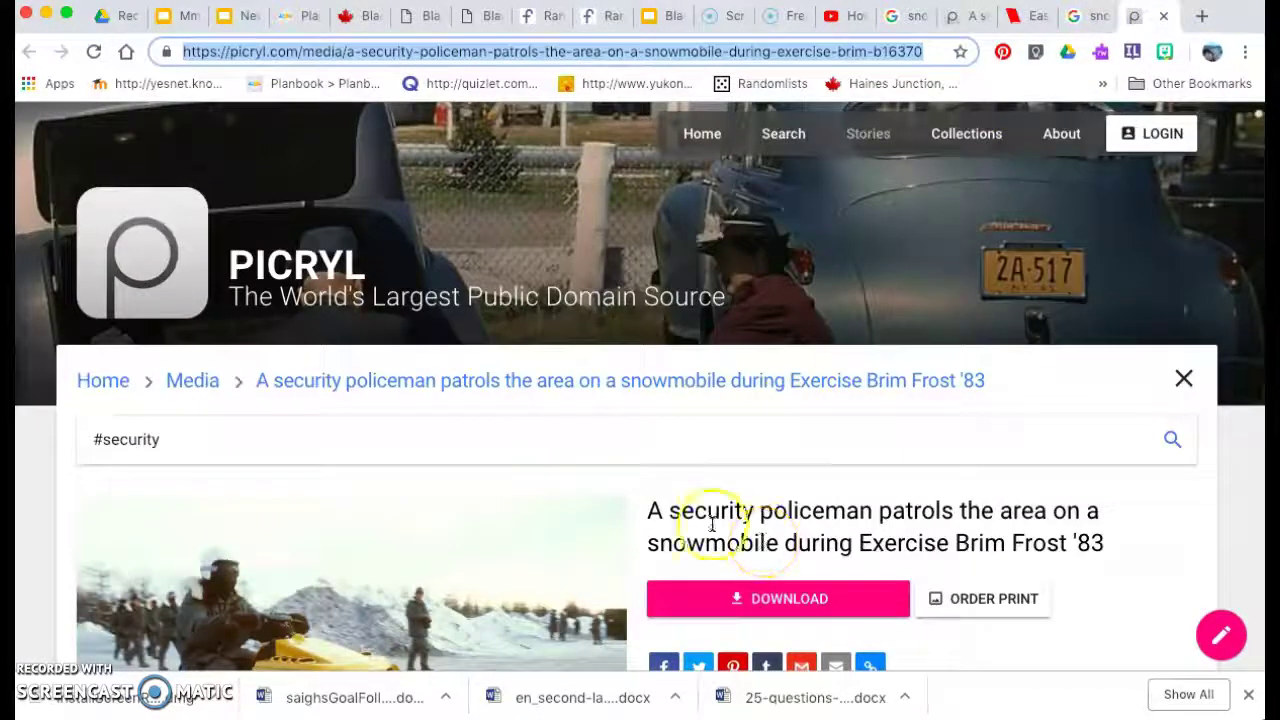
right_click(652, 511)
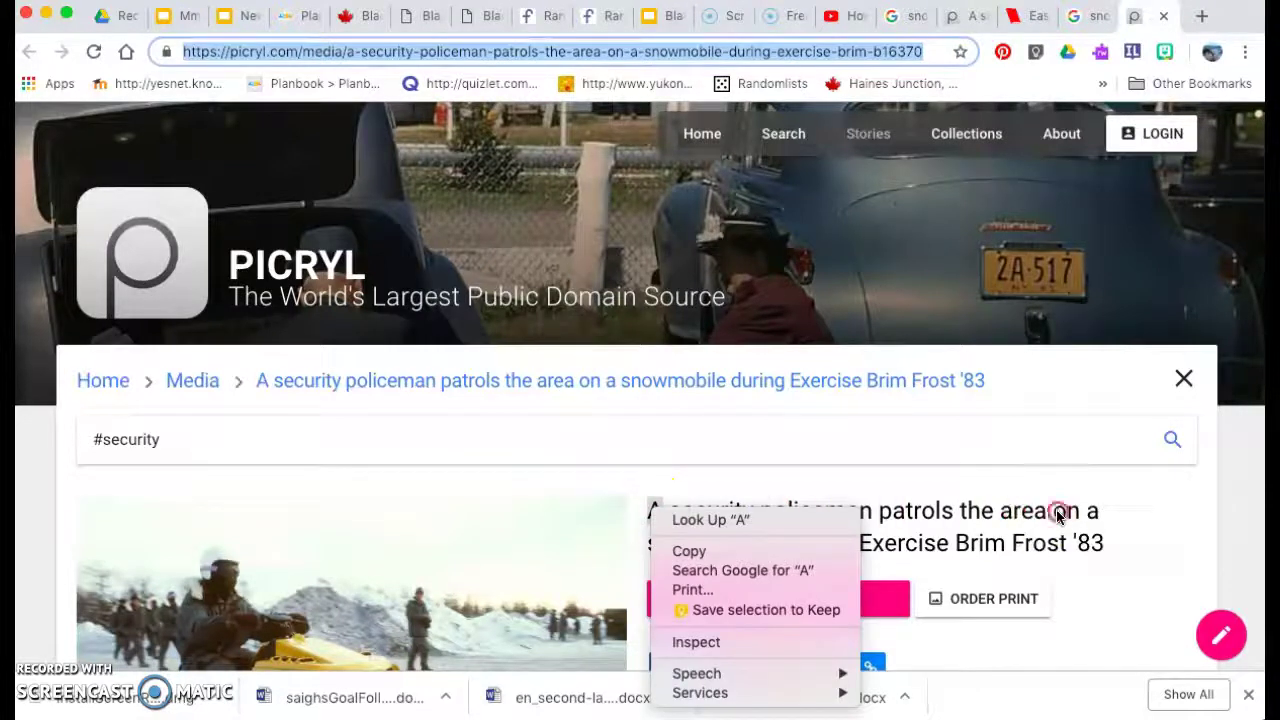
click(988, 497)
drag(651, 512, 1090, 543)
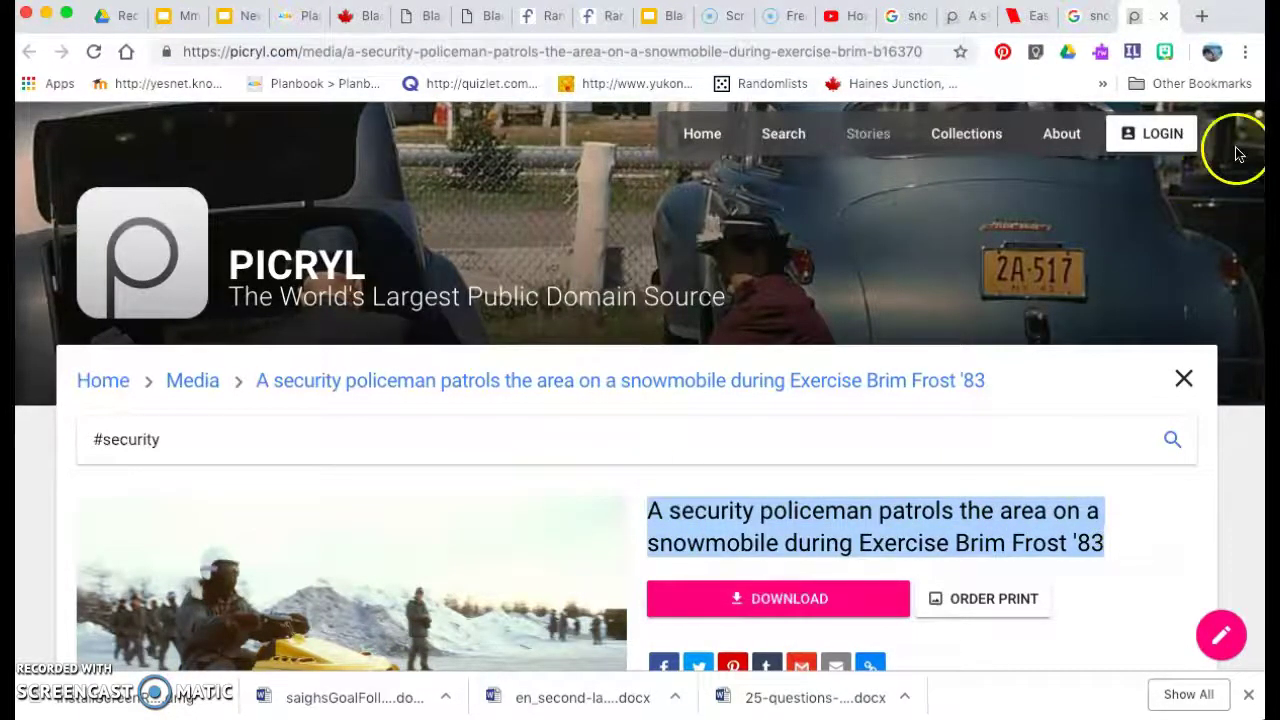
click(1027, 16)
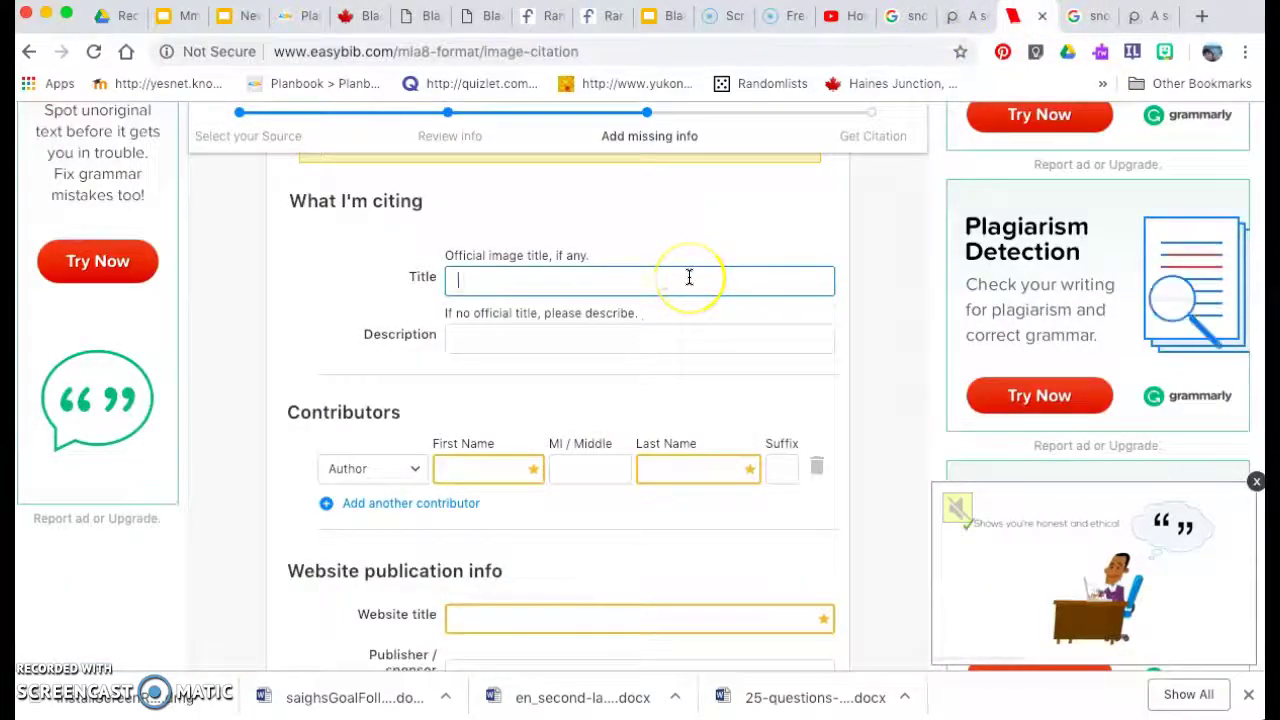
key(ctrl+v)
Scroll the Picryl page down to the Summary showing the camera operator credit.
click(471, 397)
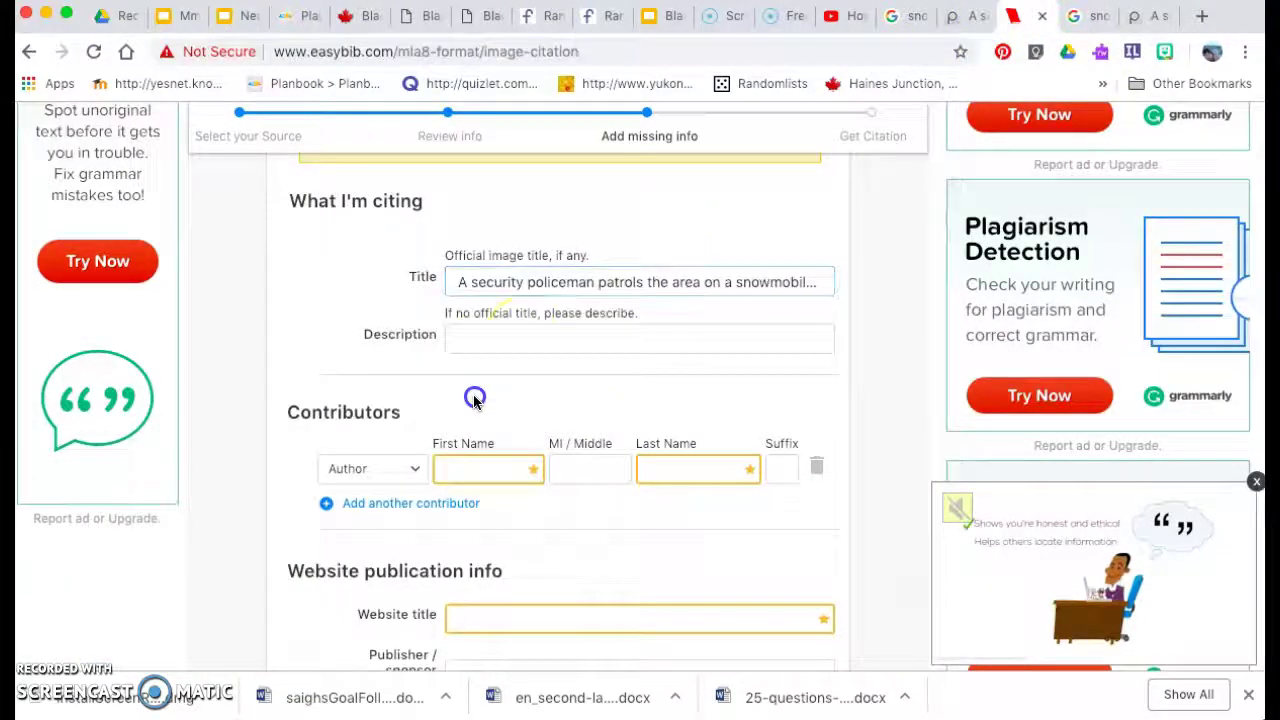
click(521, 345)
click(1141, 17)
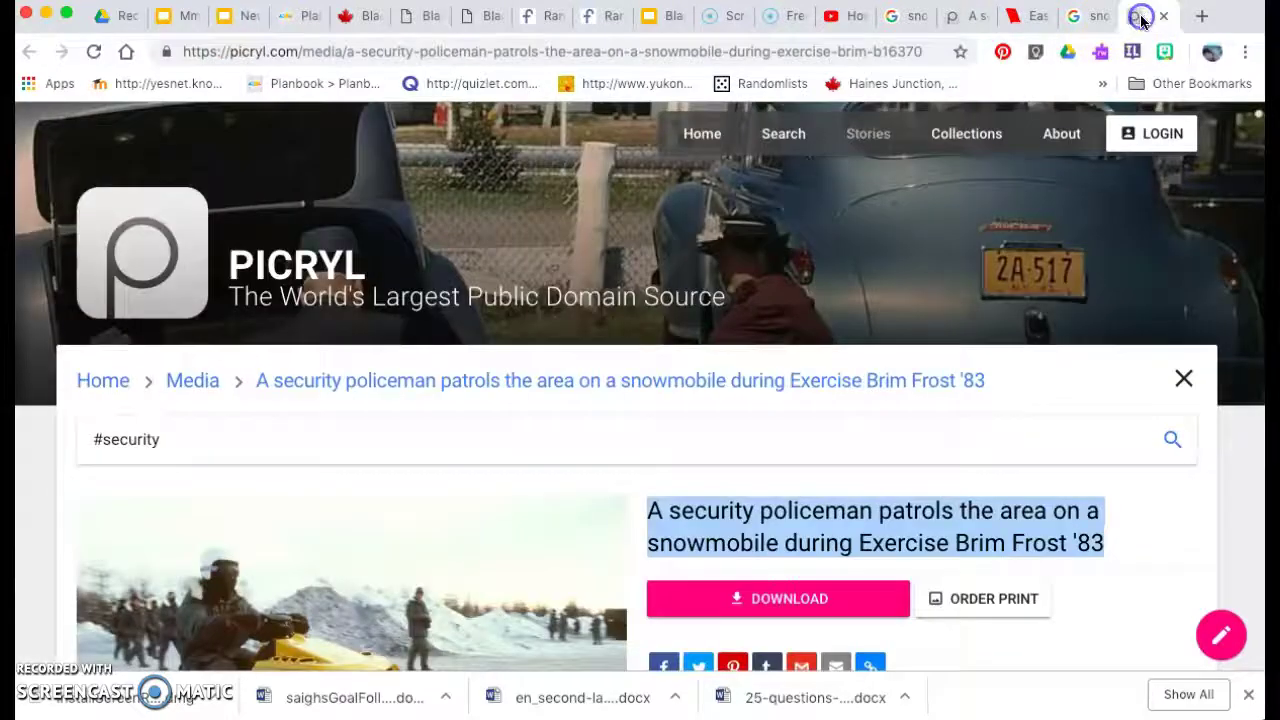
scroll(895, 500, down, 3)
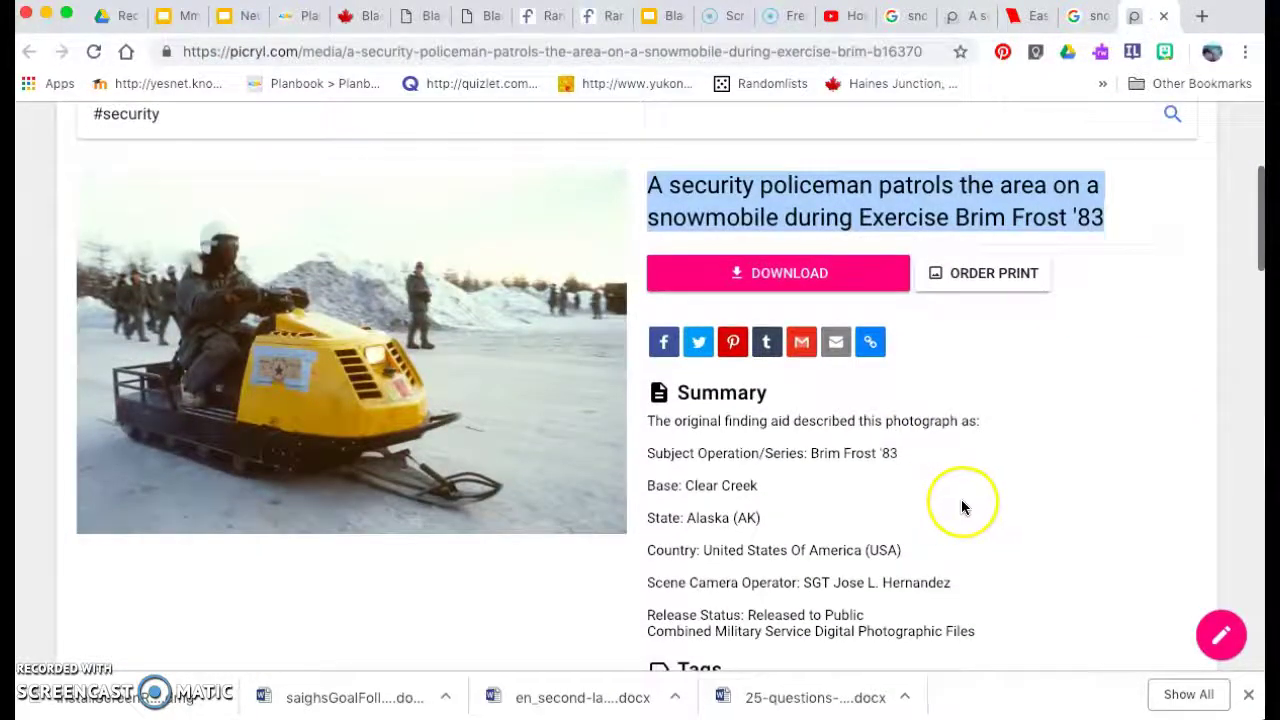
click(963, 502)
Keep the single contributor's role as Author, removing the extra contributor row.
click(1030, 16)
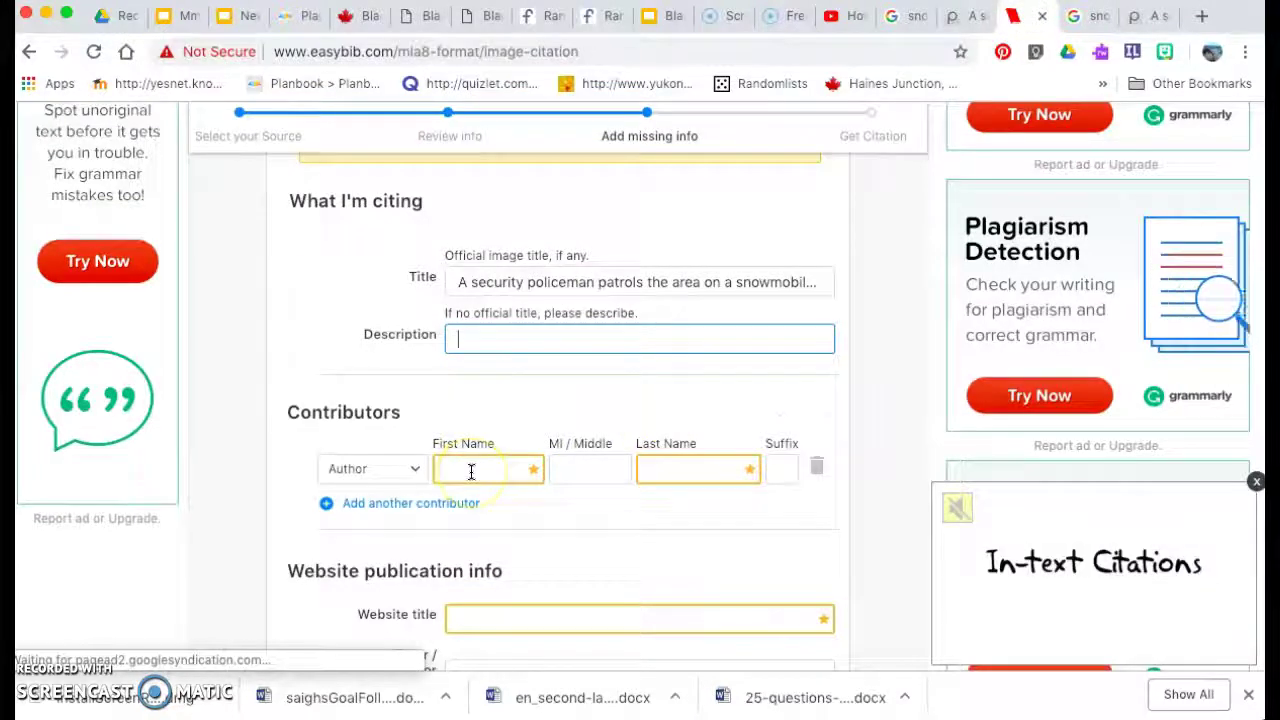
click(418, 471)
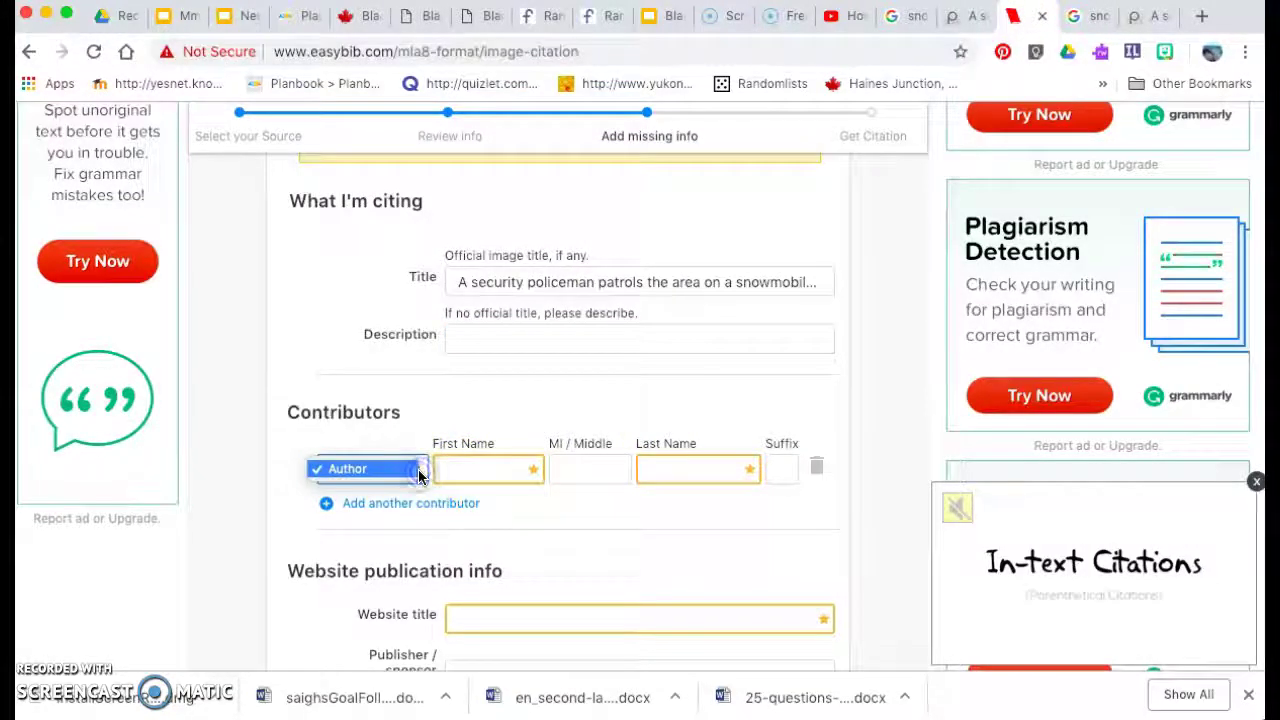
click(420, 476)
click(388, 513)
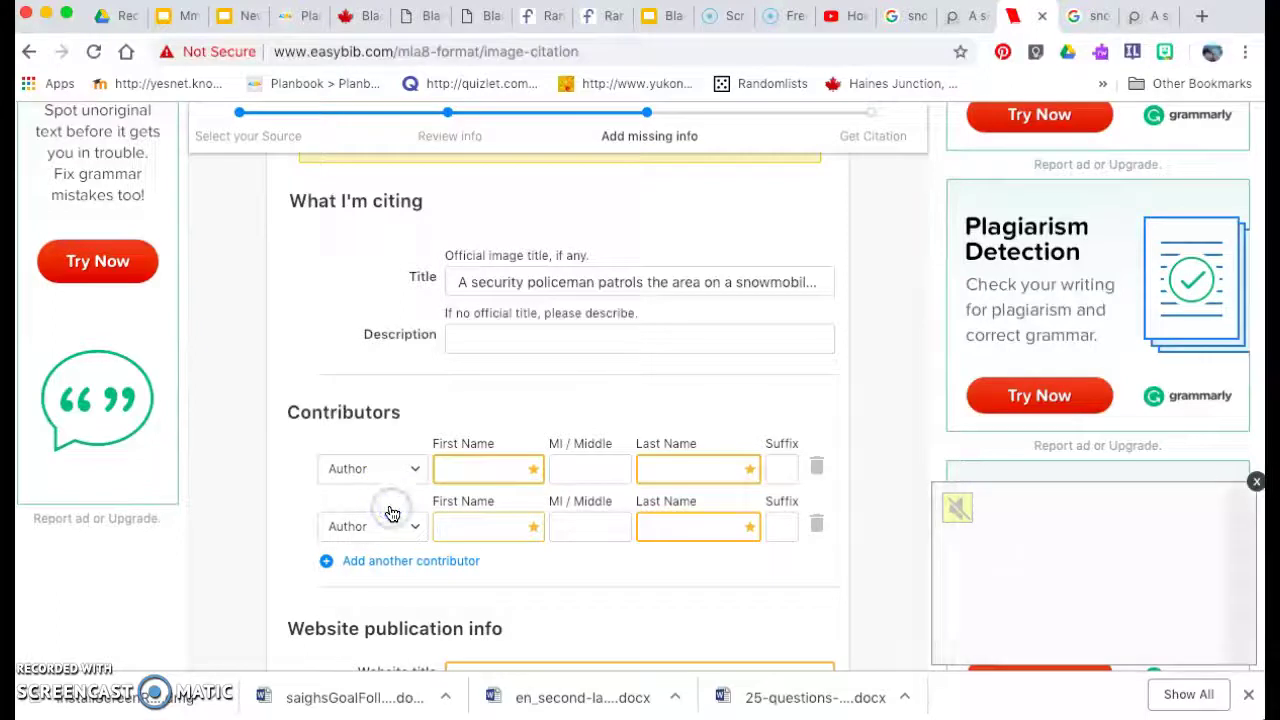
click(813, 523)
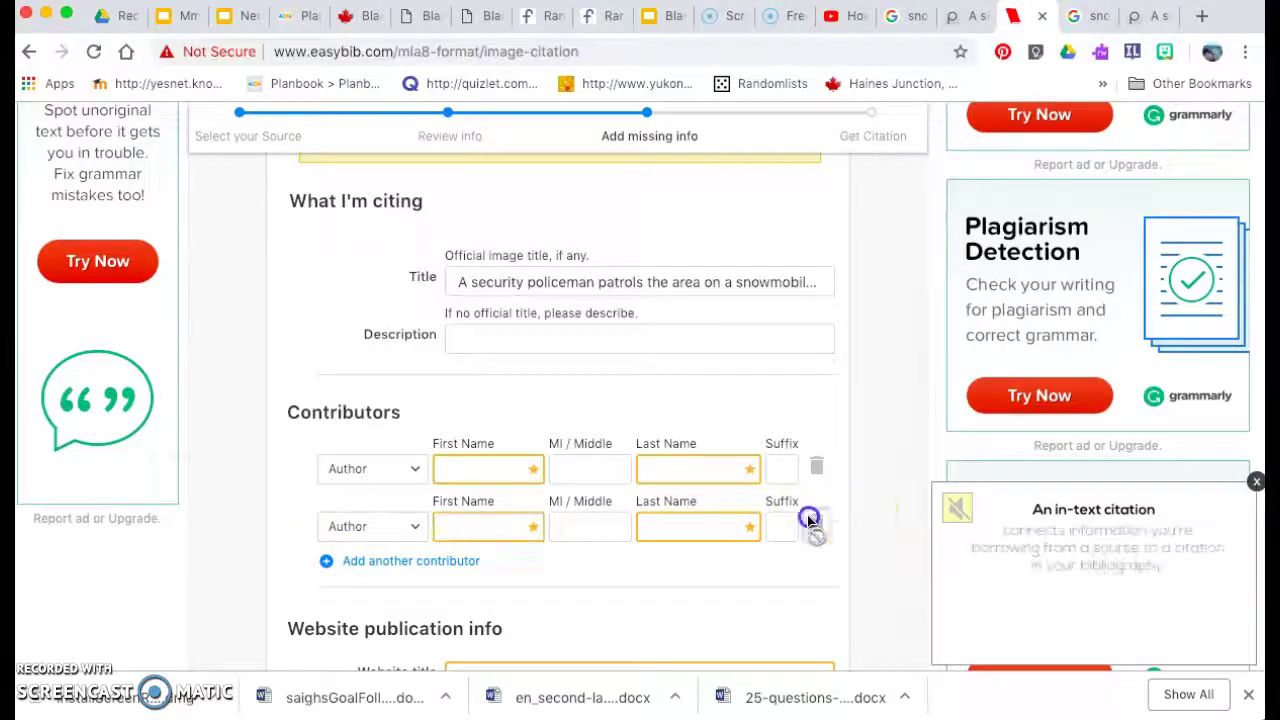
click(1140, 16)
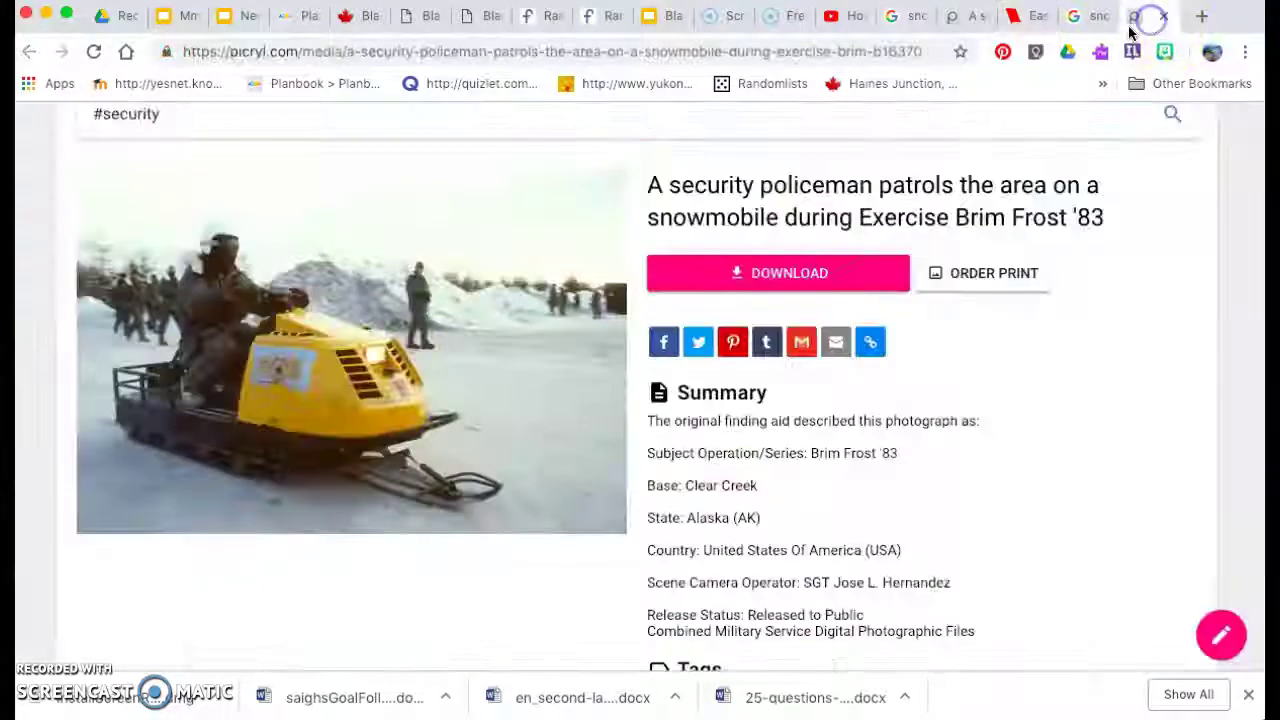
scroll(760, 468, down, 2)
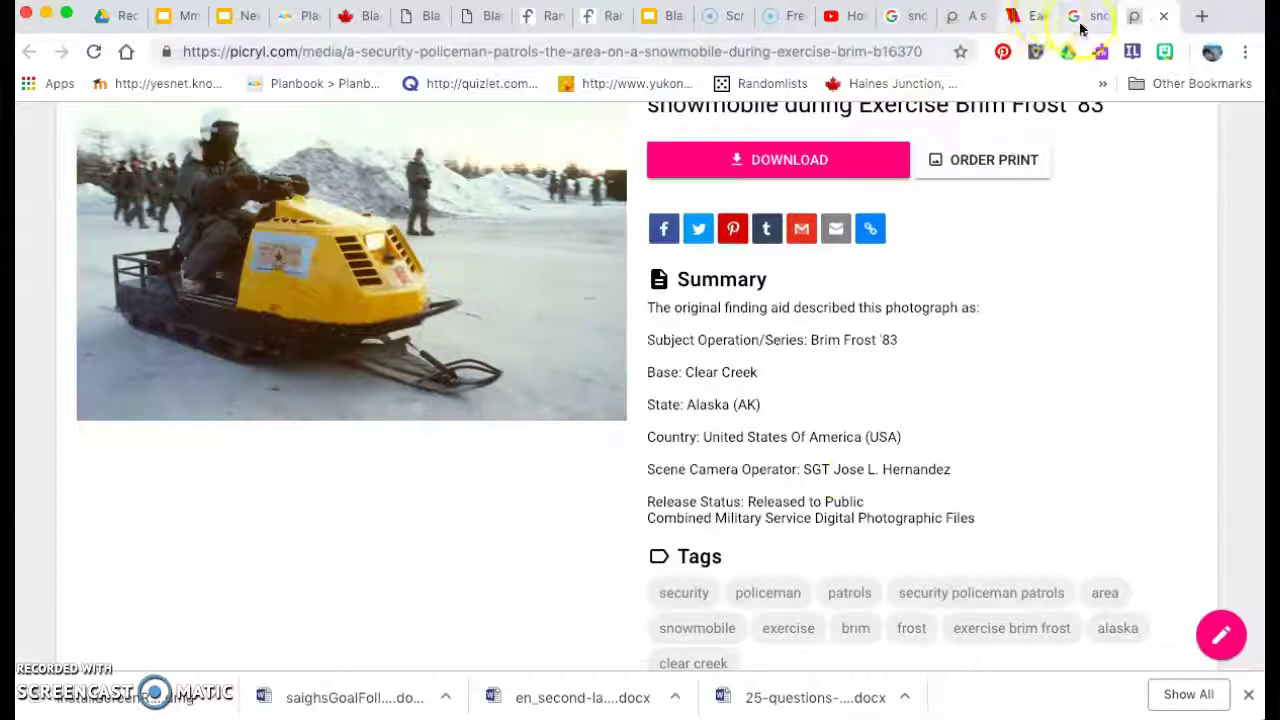
Enter the camera operator's first name, middle initial and last name as the author.
click(1018, 18)
click(476, 464)
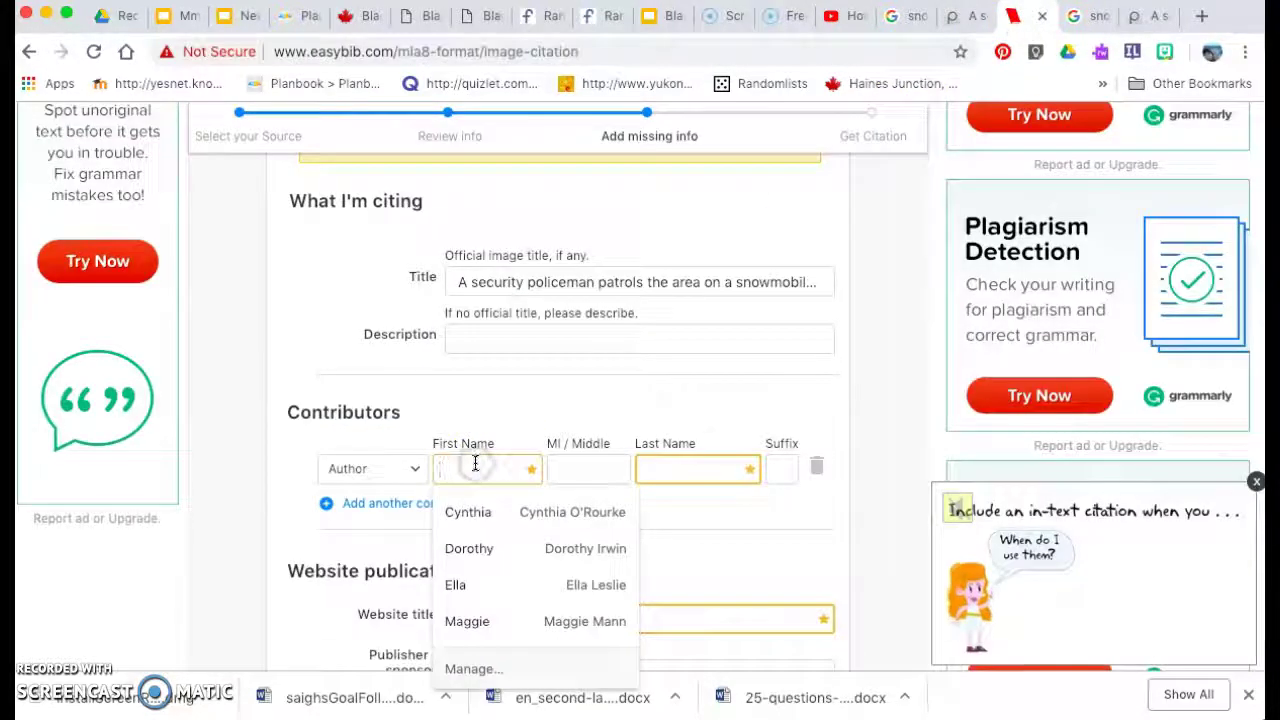
text(Jose)
key(Tab)
key(Tab)
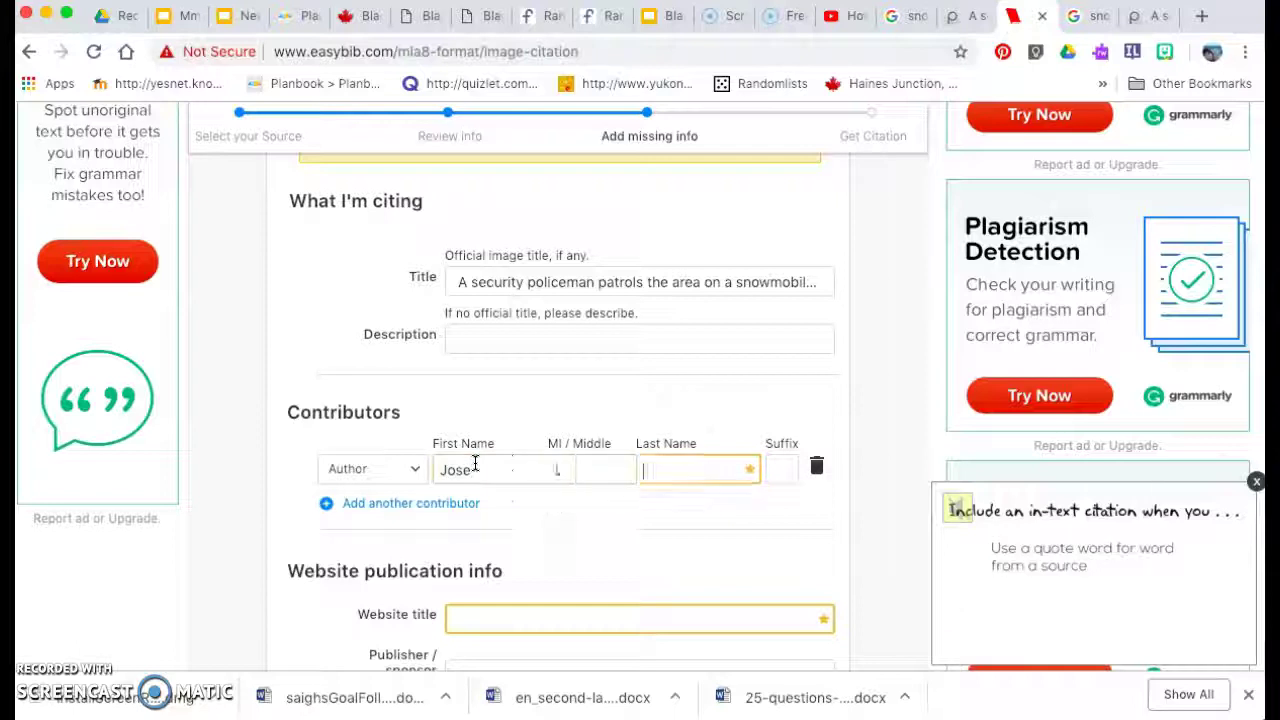
text(Hernandez)
key(Tab)
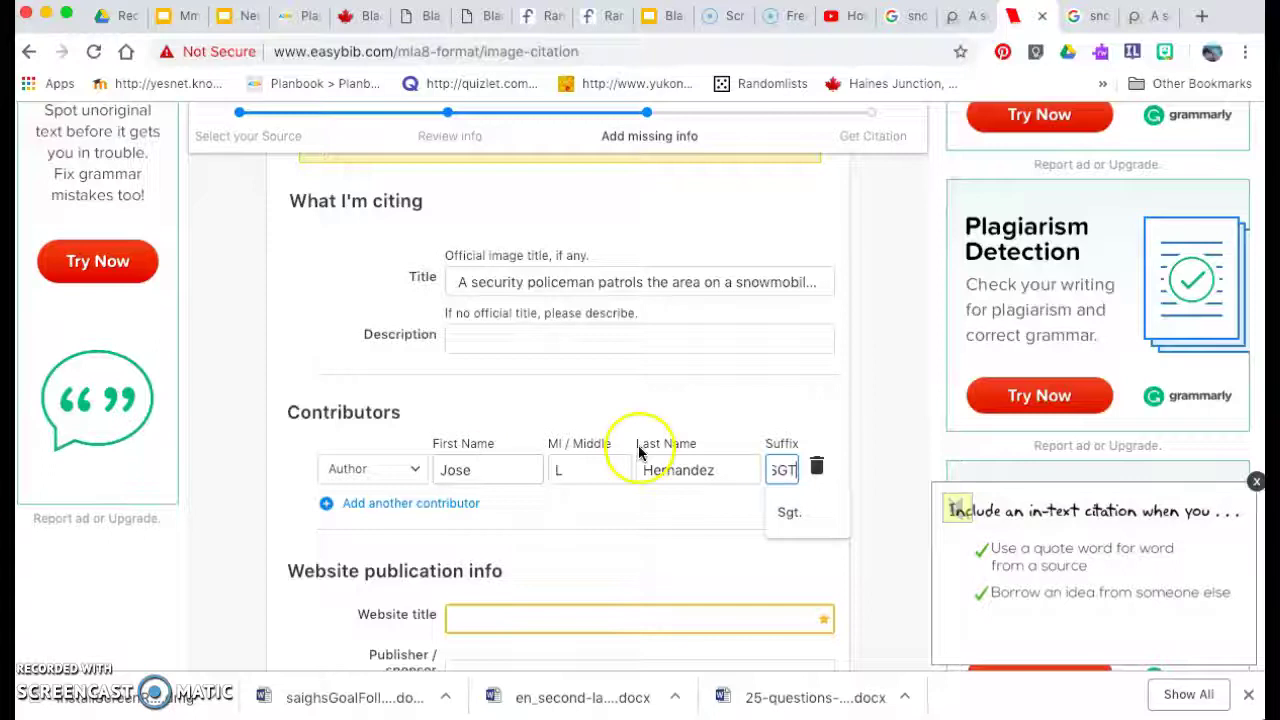
scroll(611, 481, down, 3)
click(601, 493)
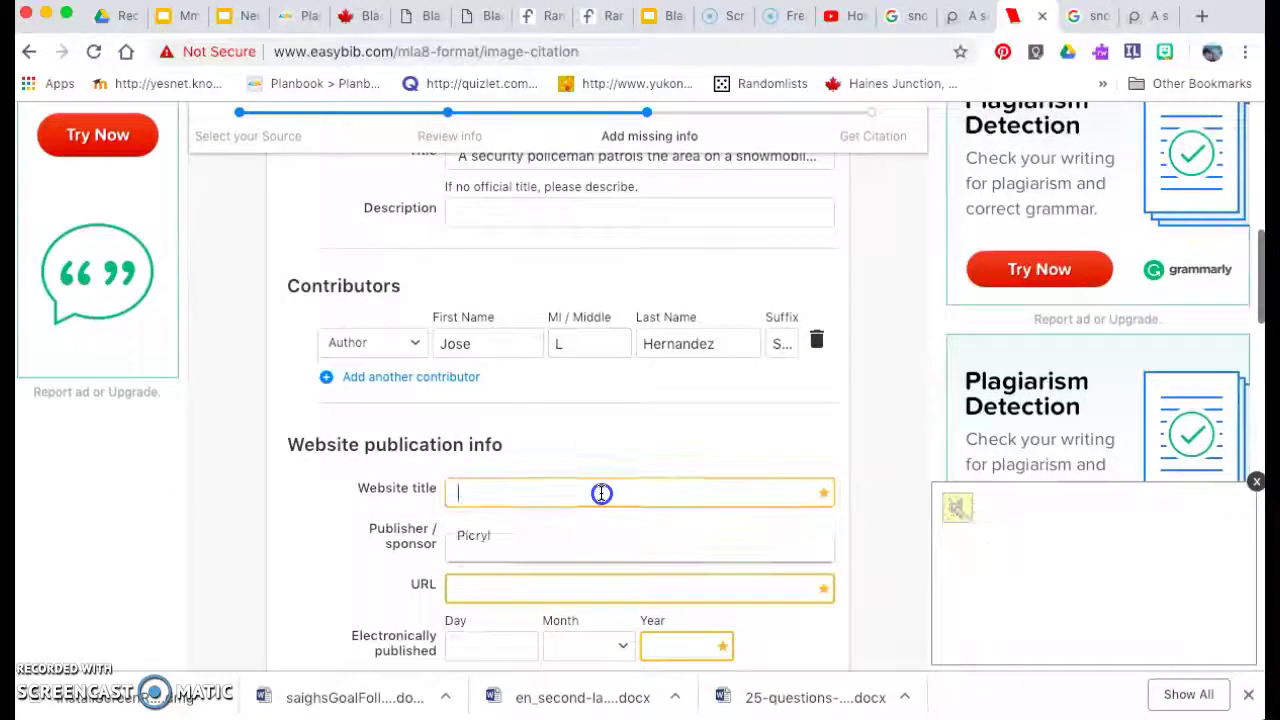
click(1135, 16)
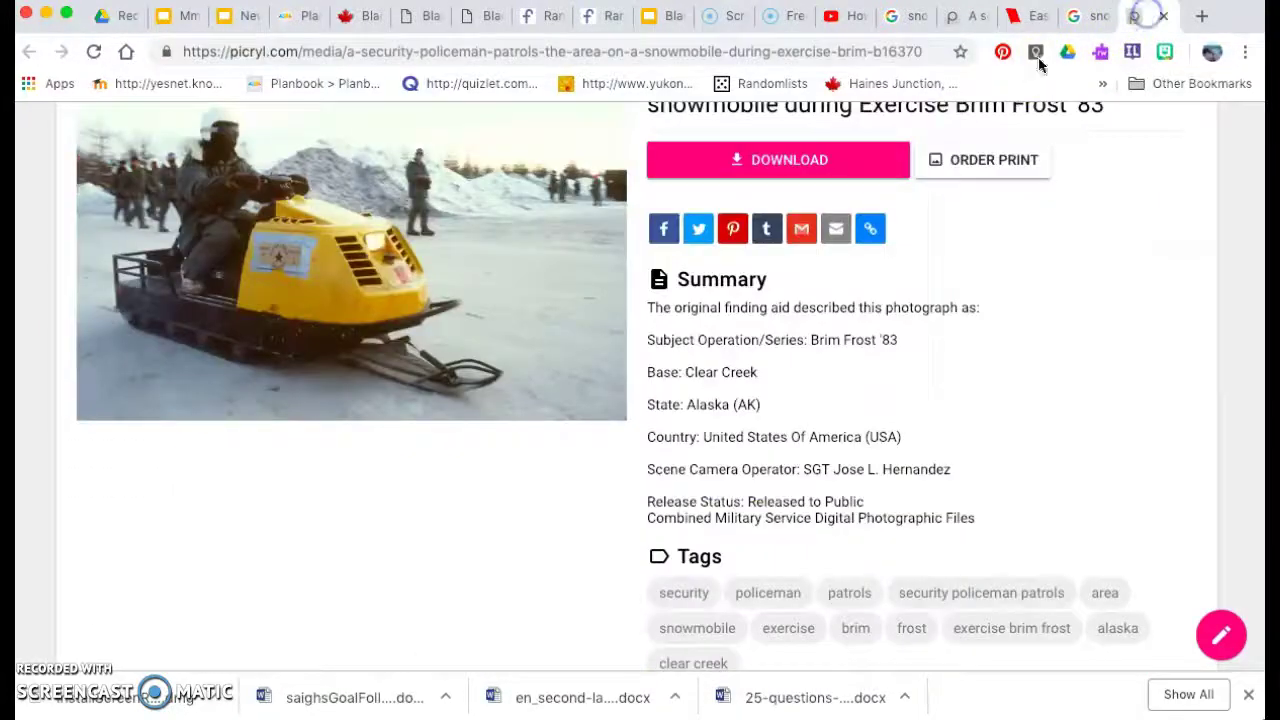
scroll(639, 262, up, 2)
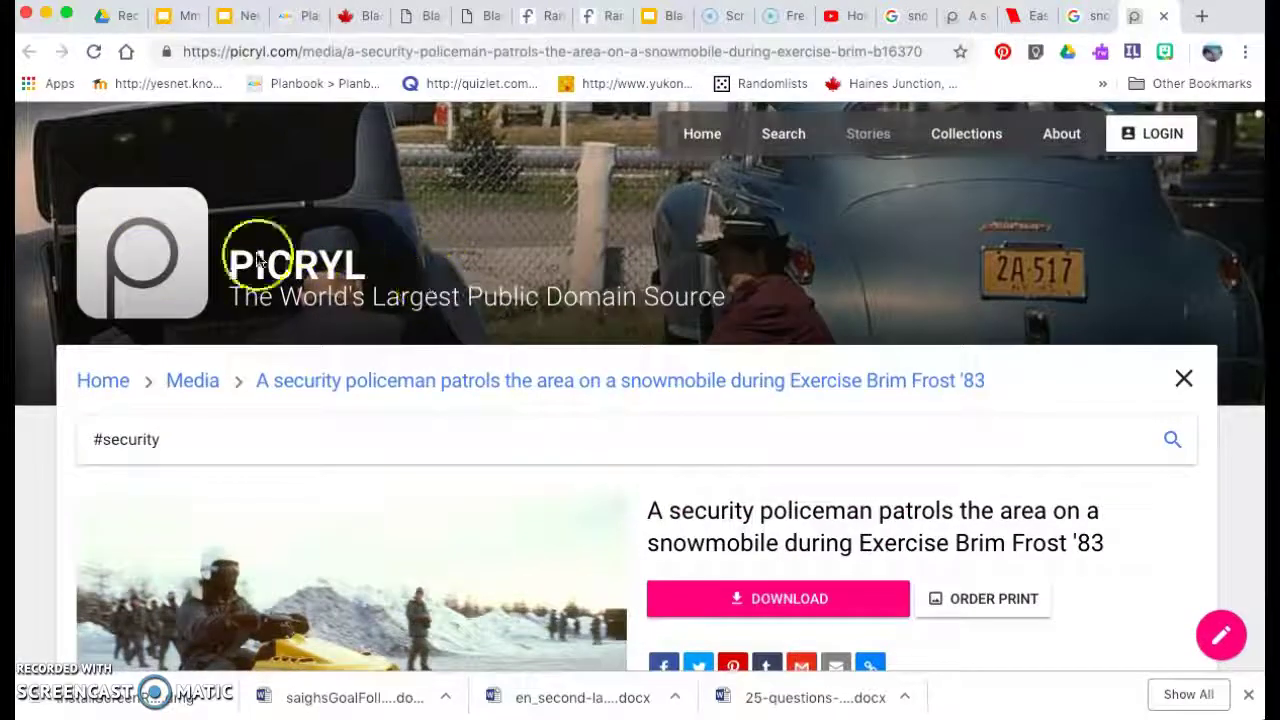
Enter Picryl as the website title and GetArchive as the publisher.
click(1028, 20)
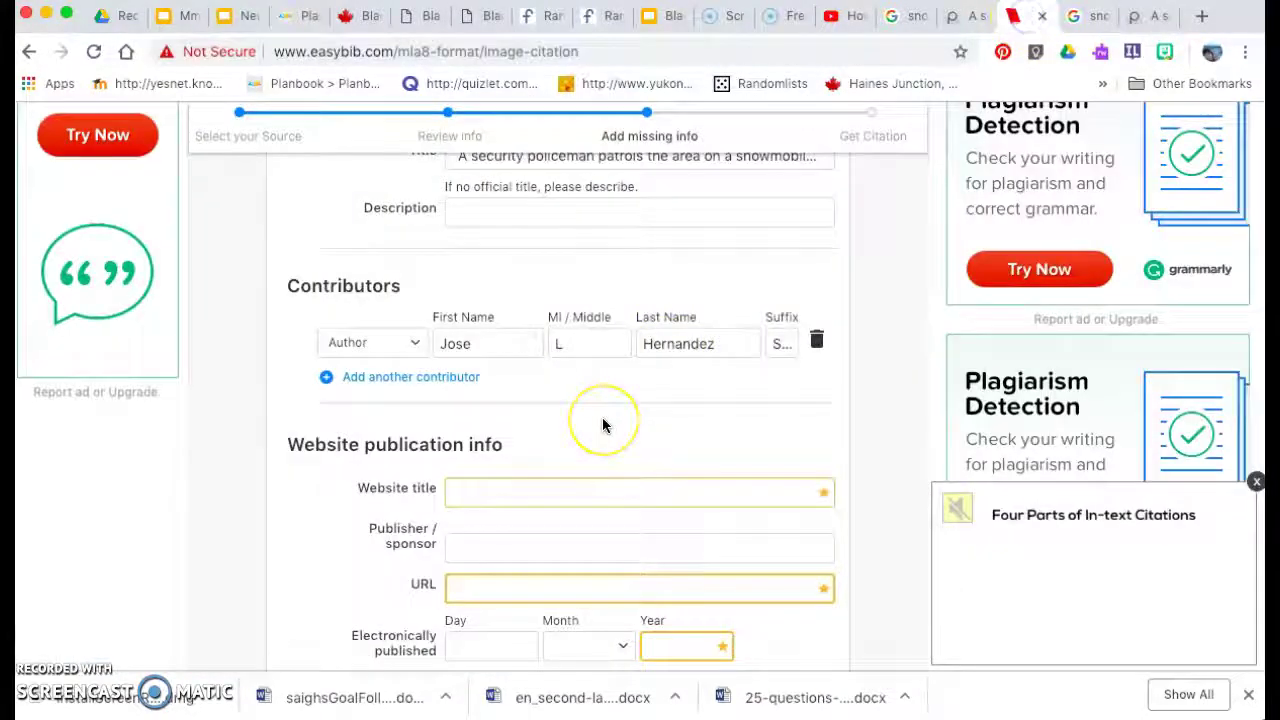
text(Picryl)
key(Tab)
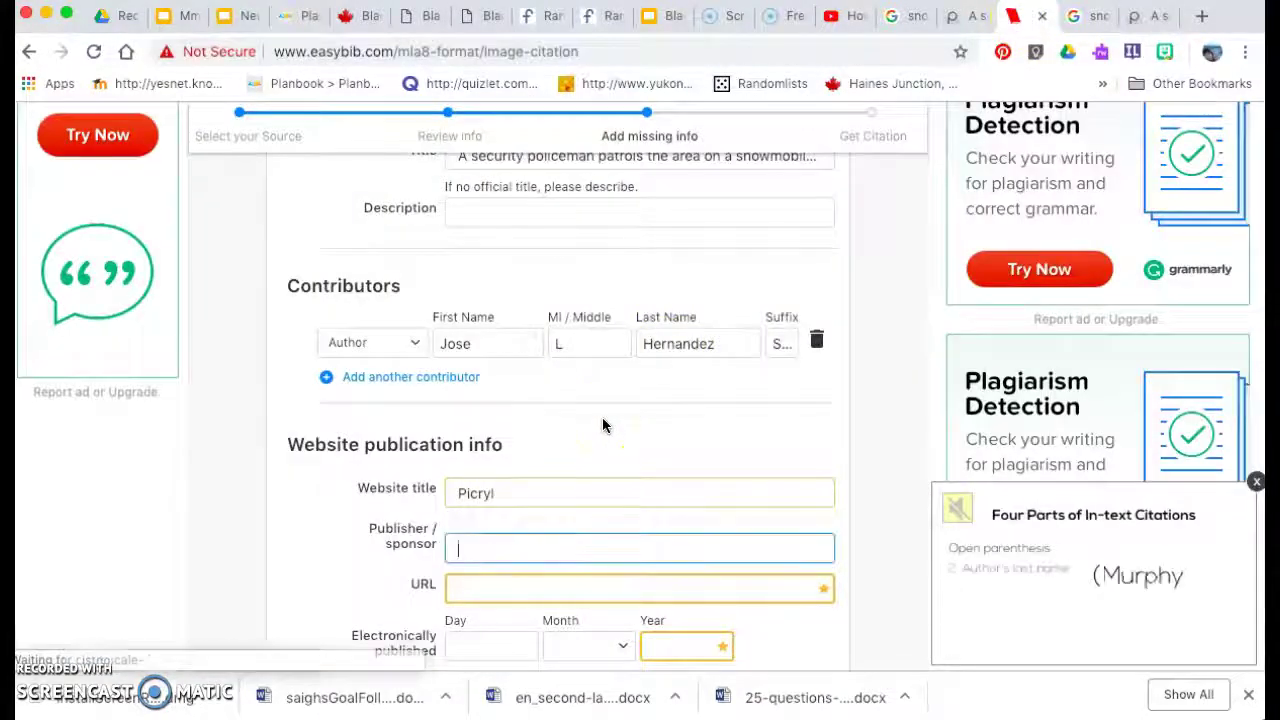
click(1152, 20)
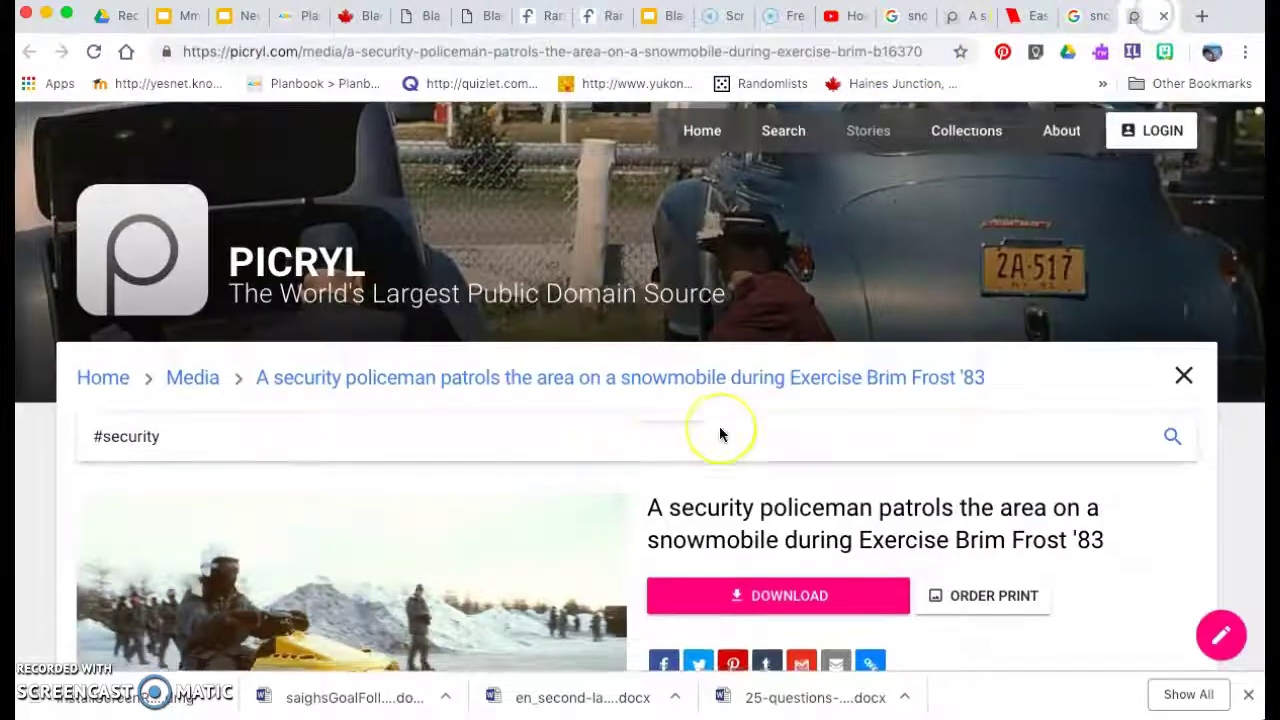
scroll(719, 426, down, 10)
scroll(719, 426, down, 5)
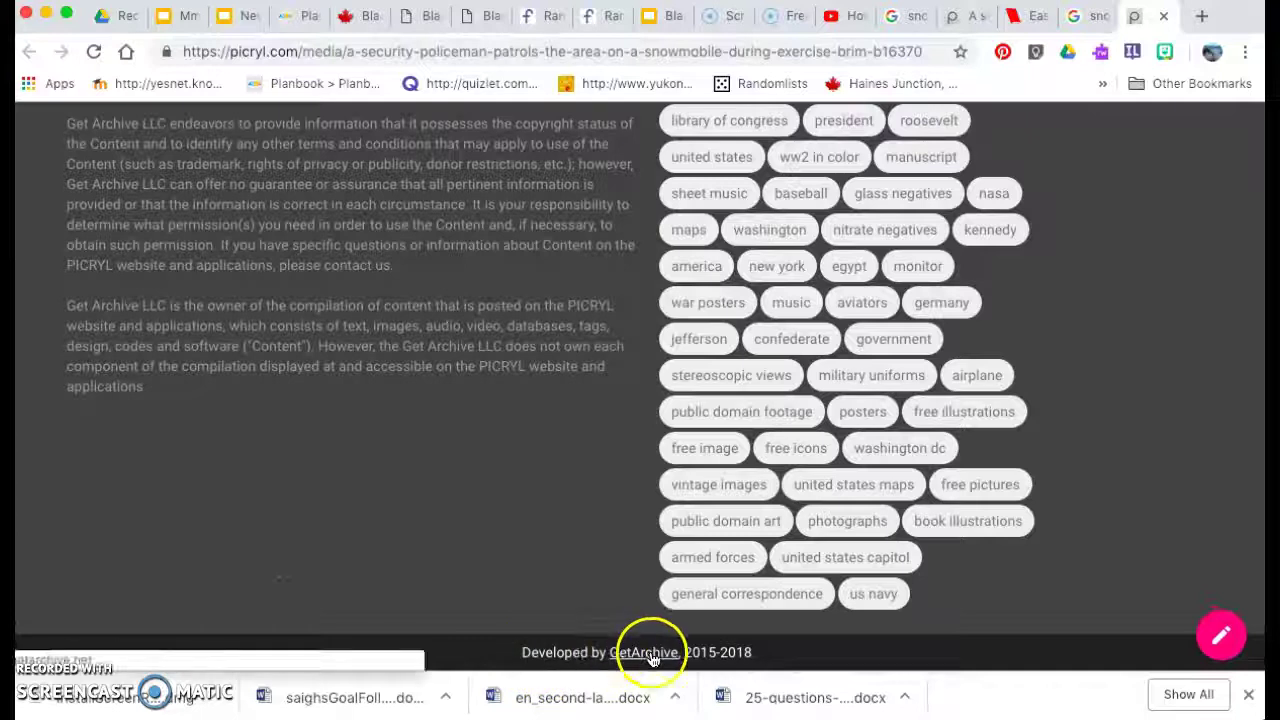
click(1028, 16)
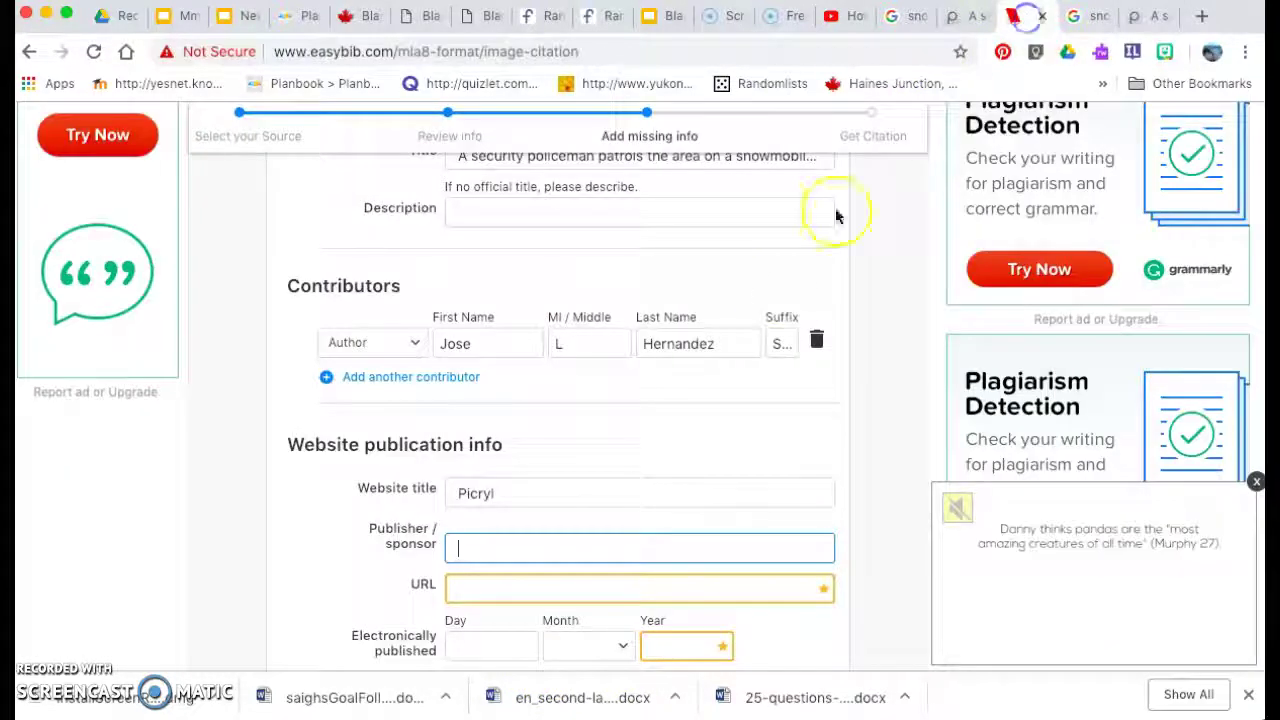
text(GetArchi)
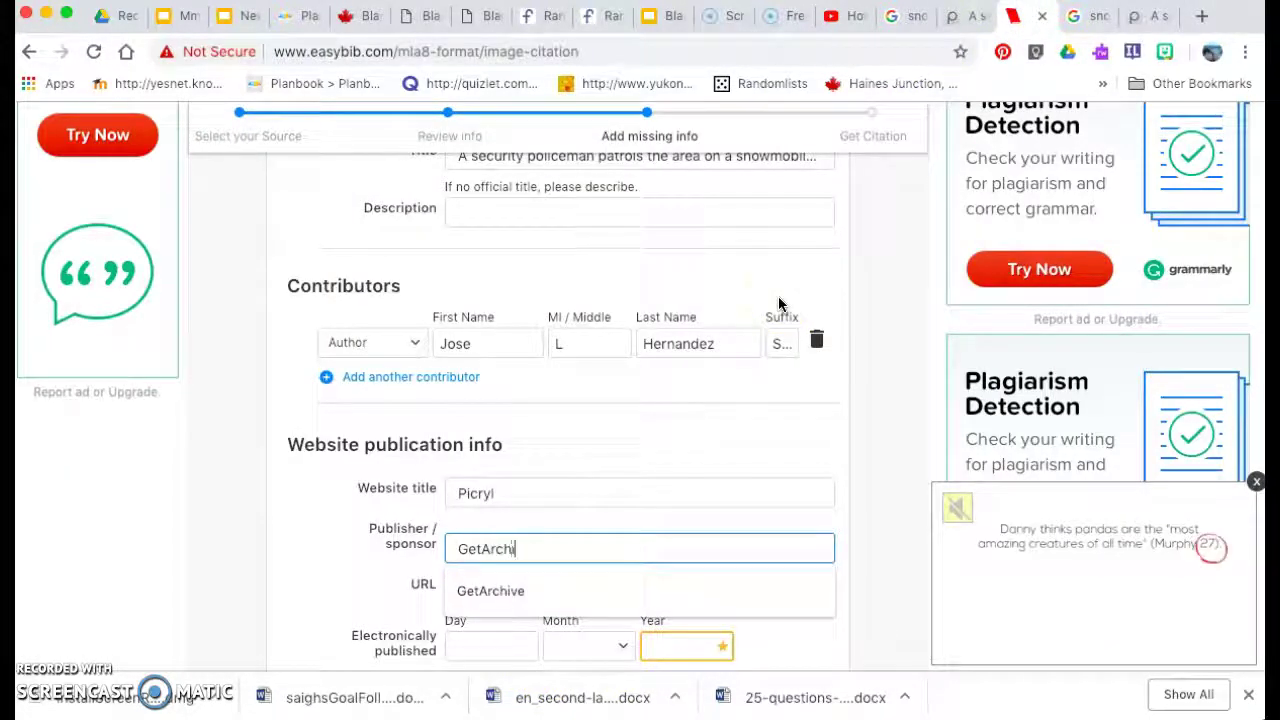
text(ve)
click(314, 586)
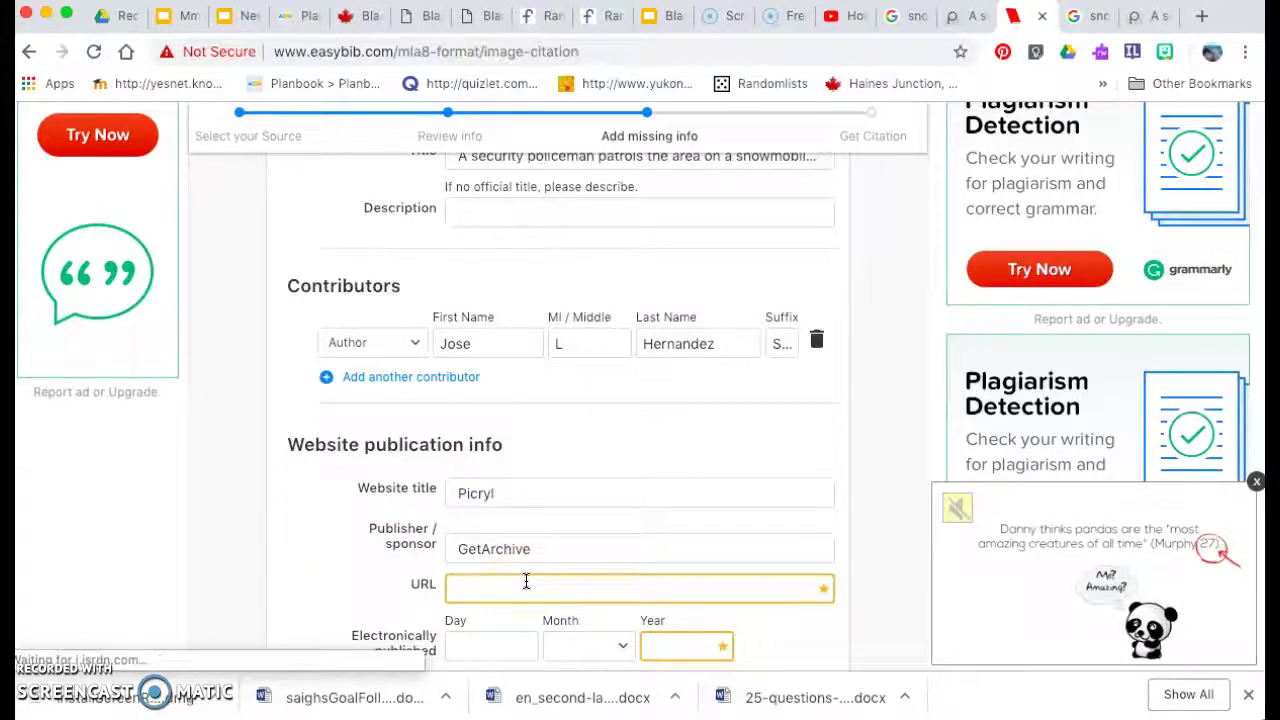
Paste the Picryl photo page's web address into the URL field.
click(1135, 15)
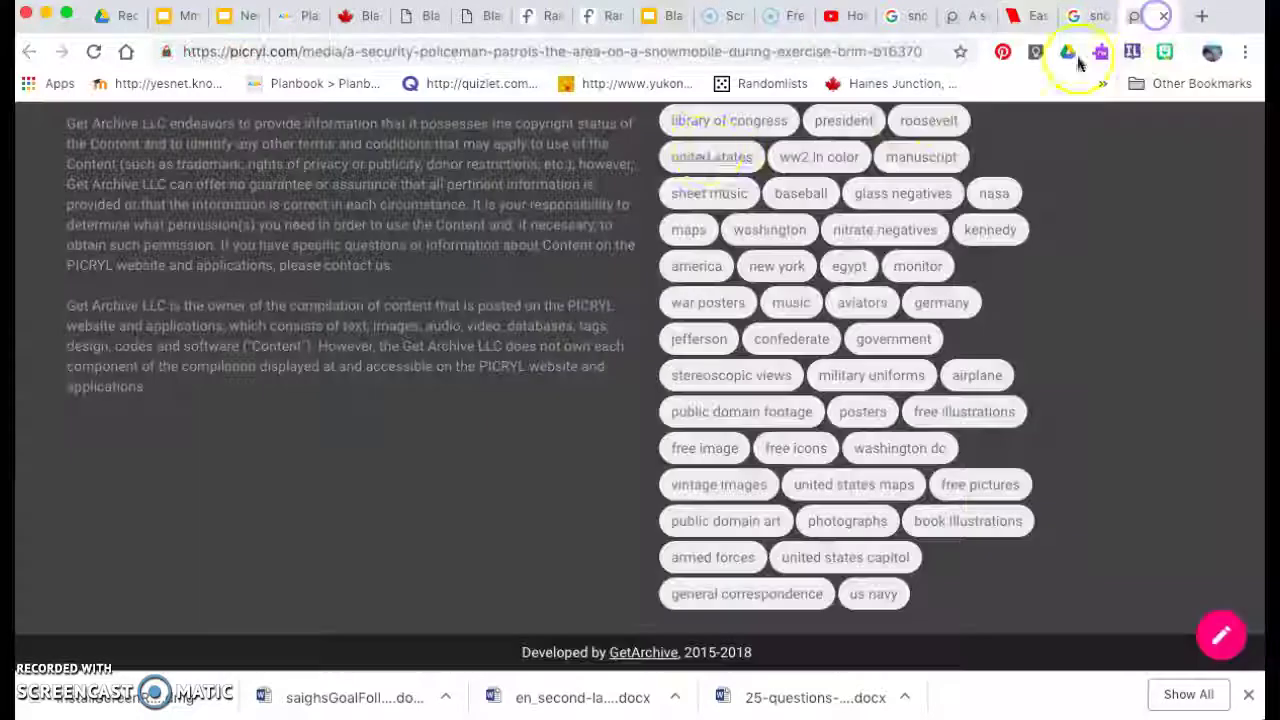
click(683, 52)
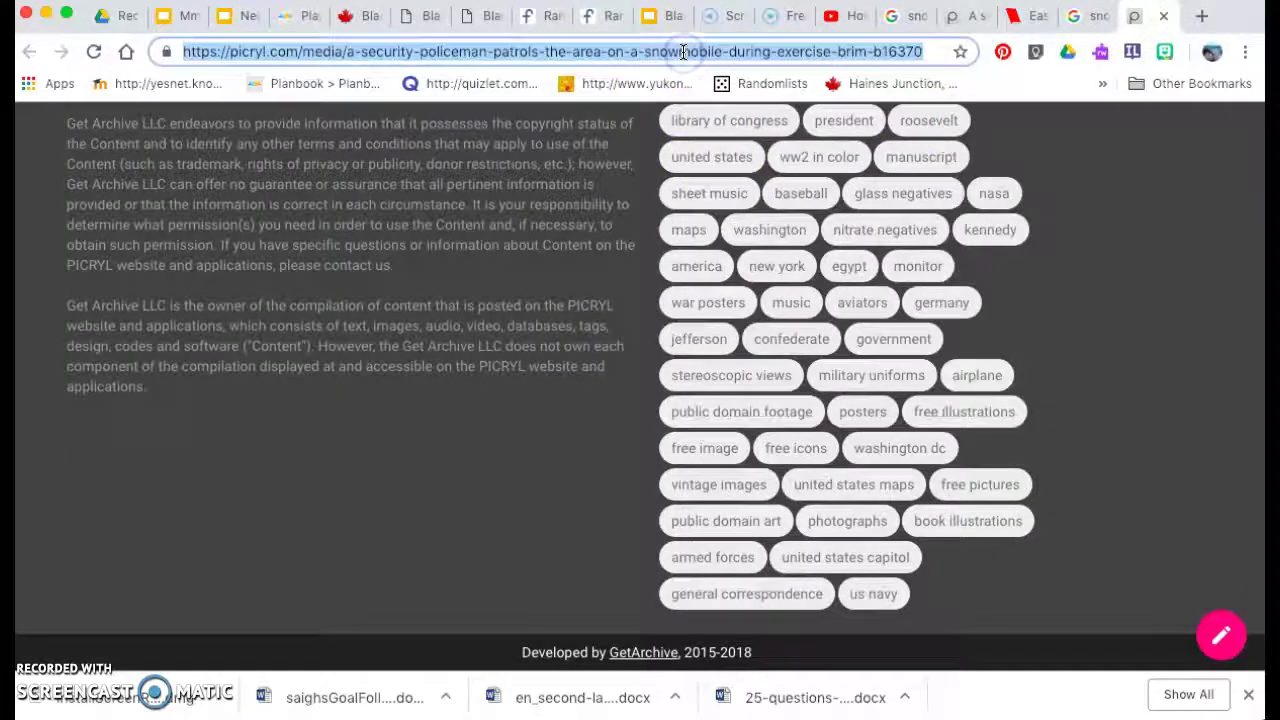
click(1035, 18)
click(358, 630)
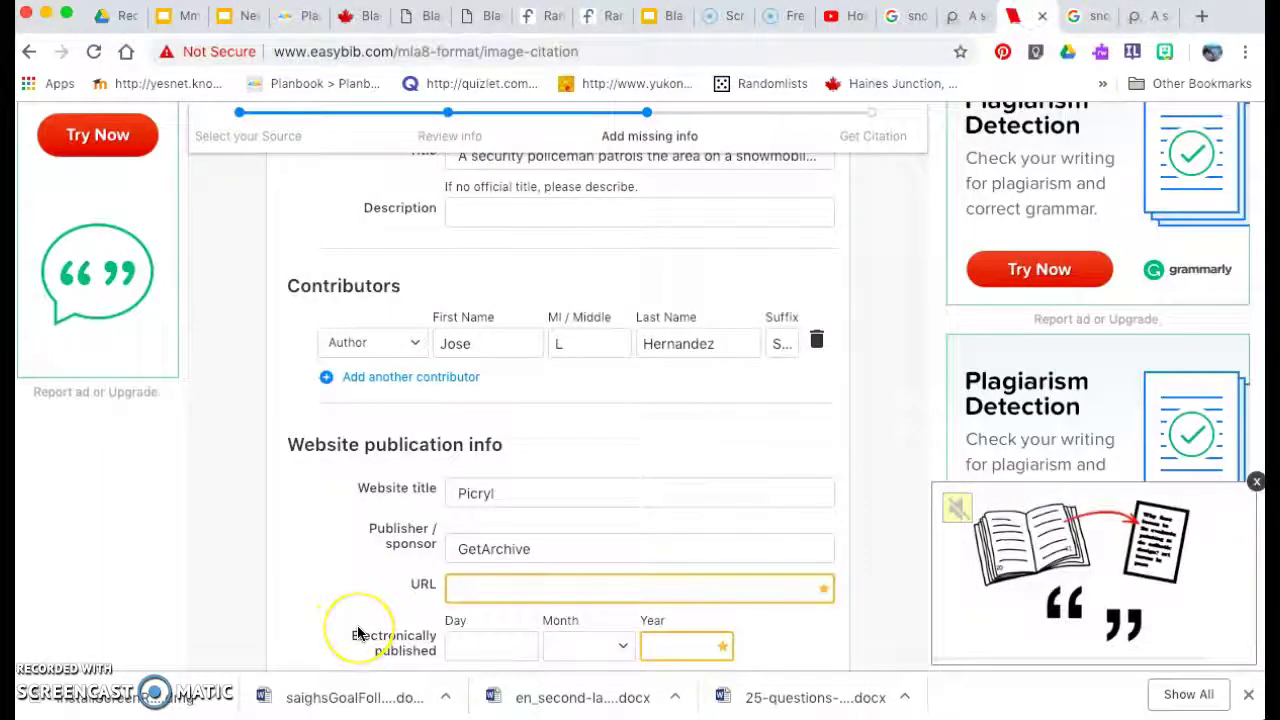
click(566, 586)
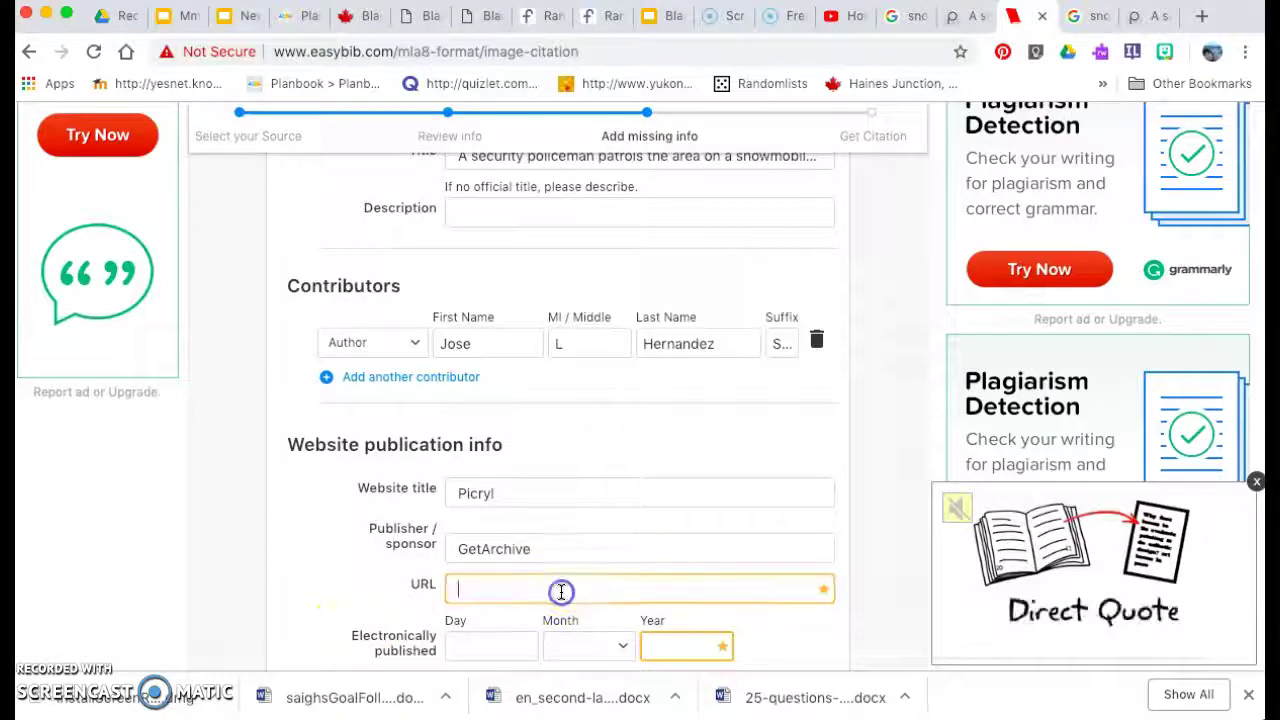
key(ctrl+v)
scroll(561, 590, down, 3)
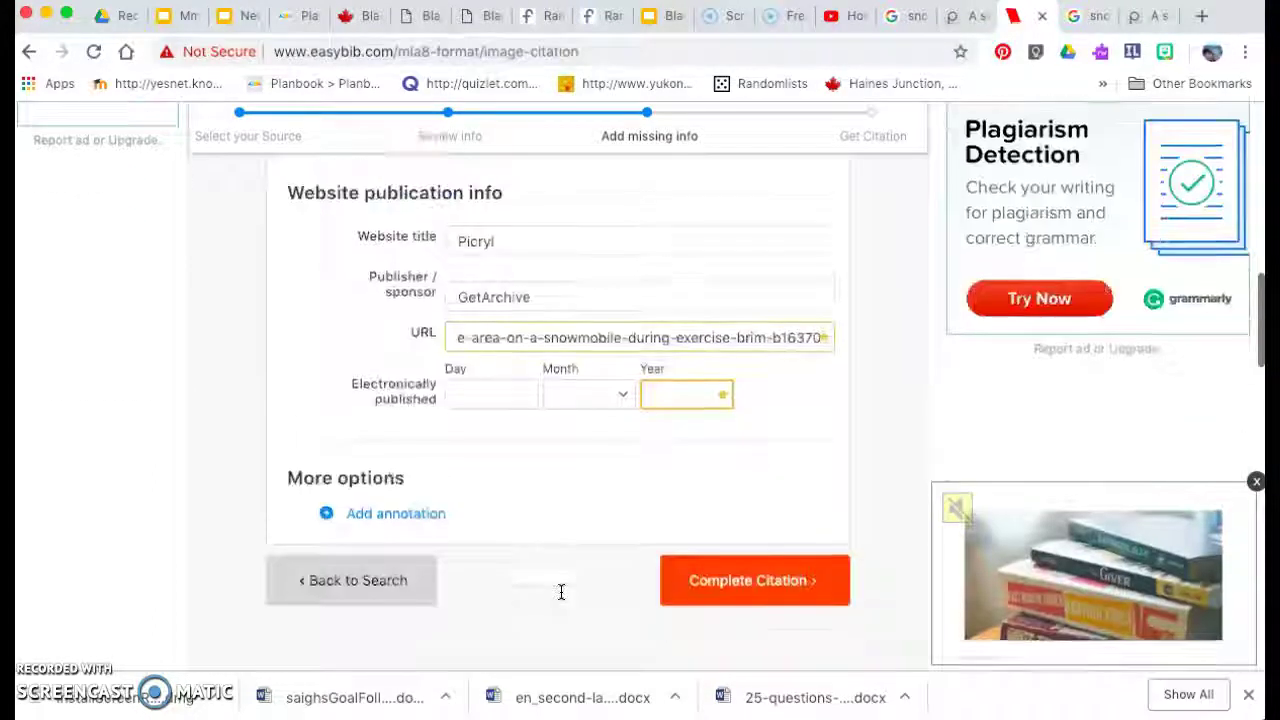
click(490, 392)
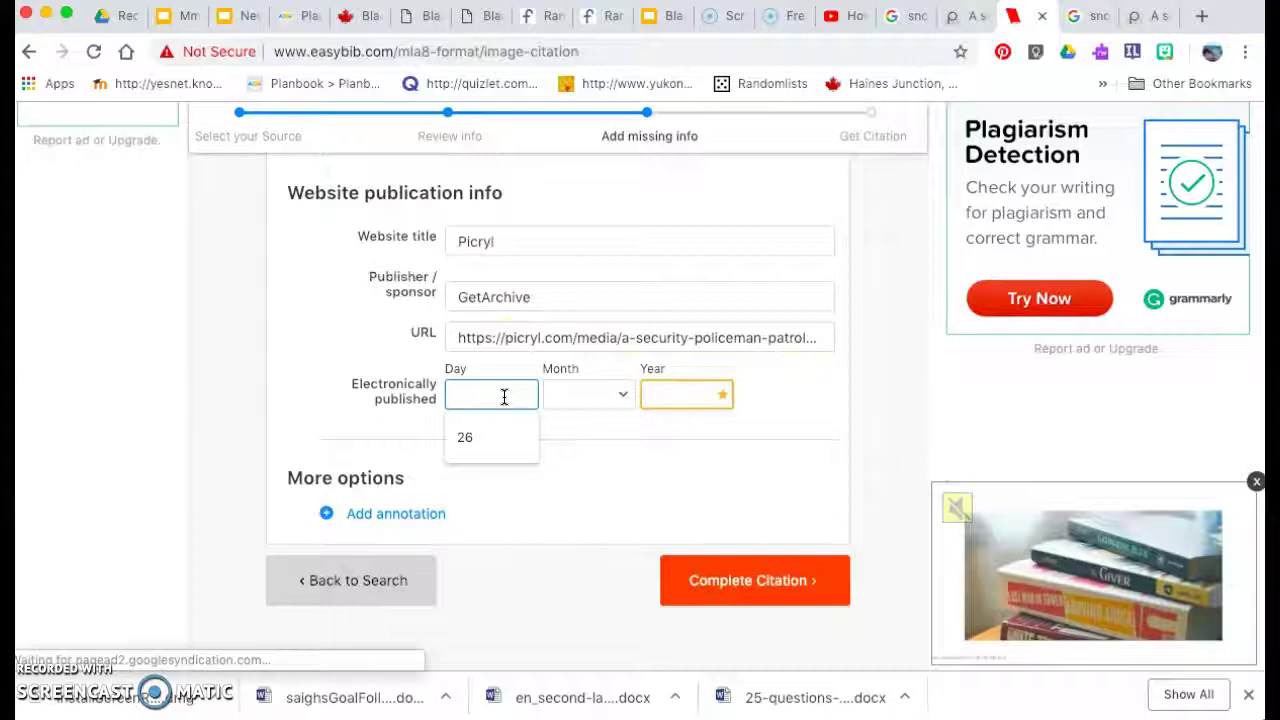
Locate the photo's date, 26/01/1983, on the Picryl page.
click(581, 478)
click(1136, 14)
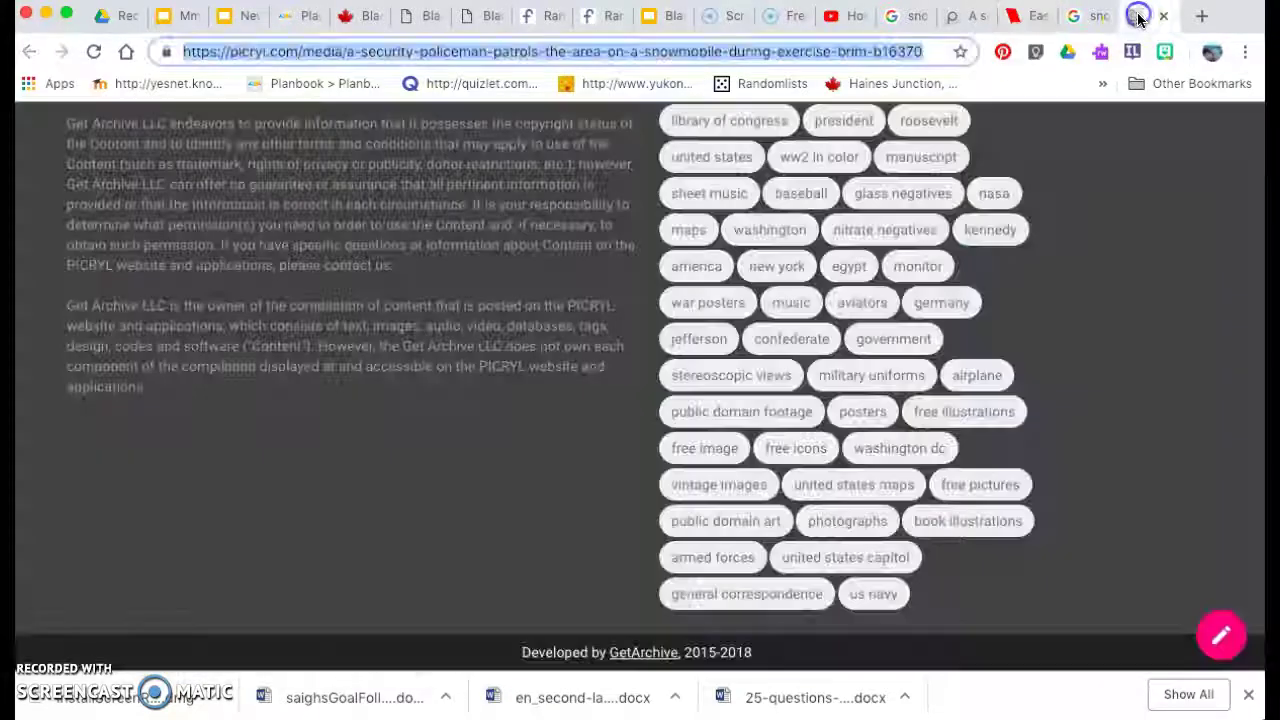
scroll(860, 413, up, 5)
scroll(870, 413, up, 10)
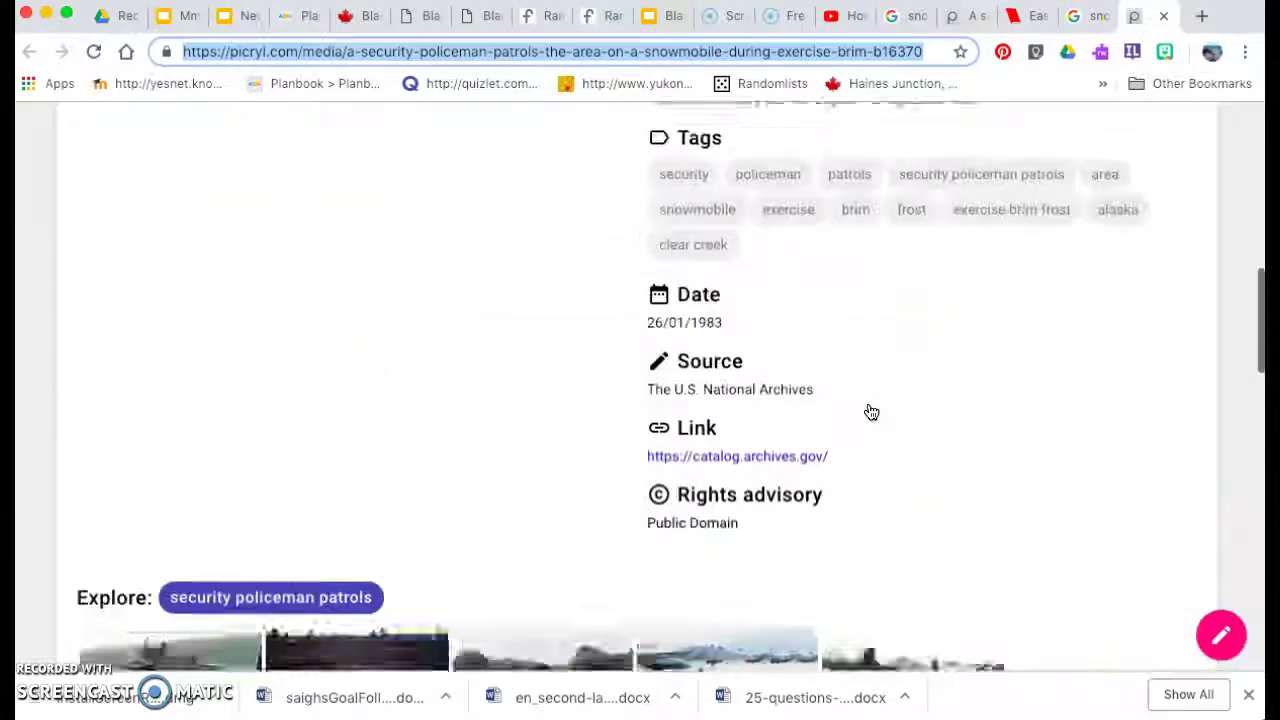
scroll(870, 413, up, 5)
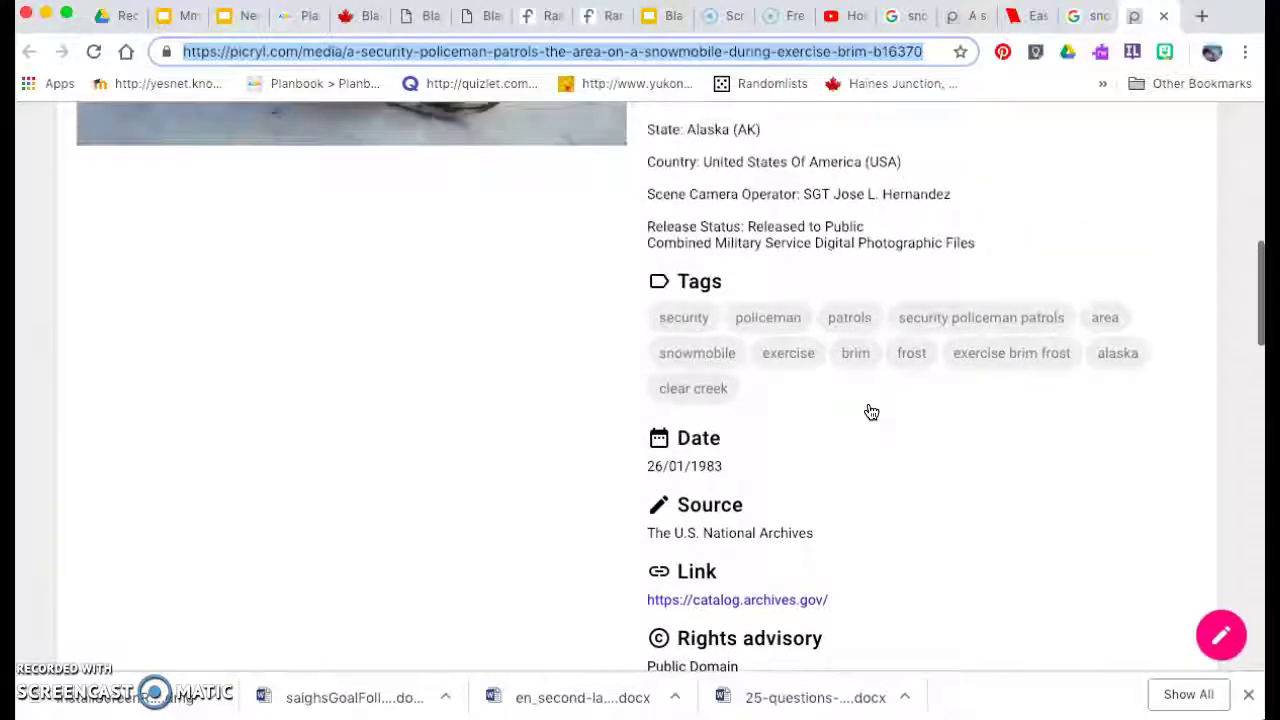
scroll(871, 412, up, 1)
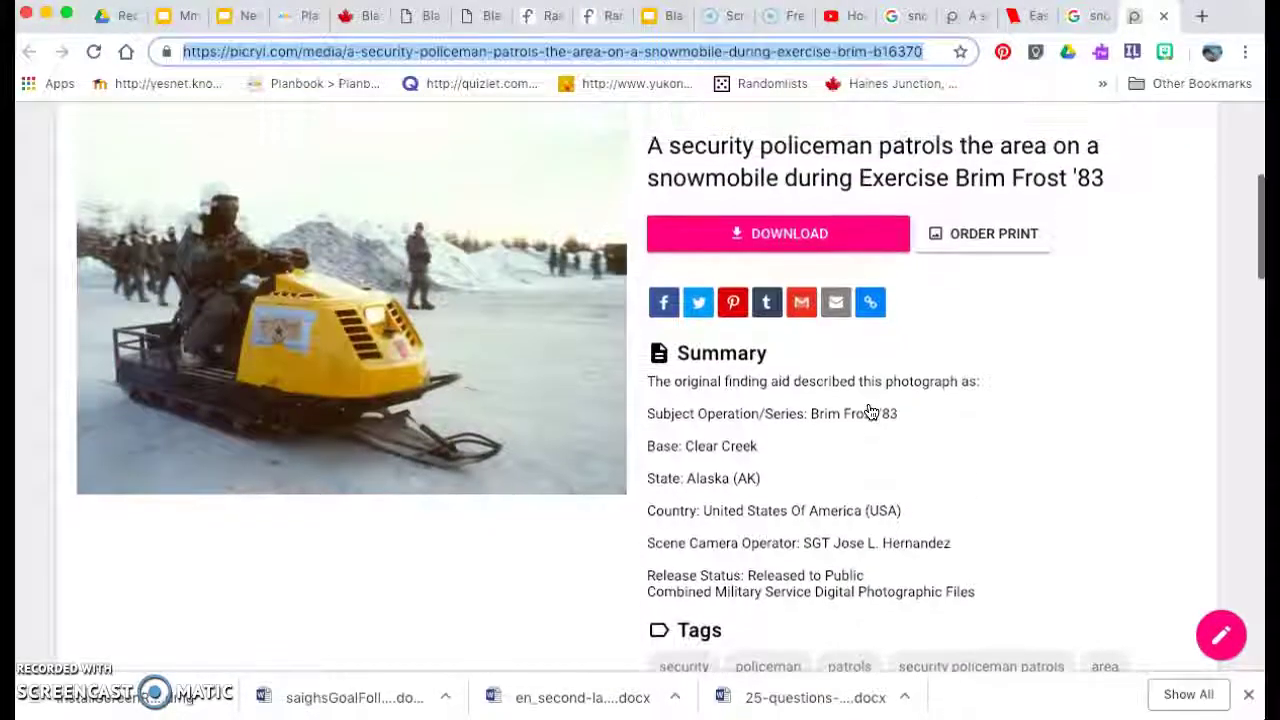
scroll(871, 410, down, 5)
click(695, 578)
click(695, 578)
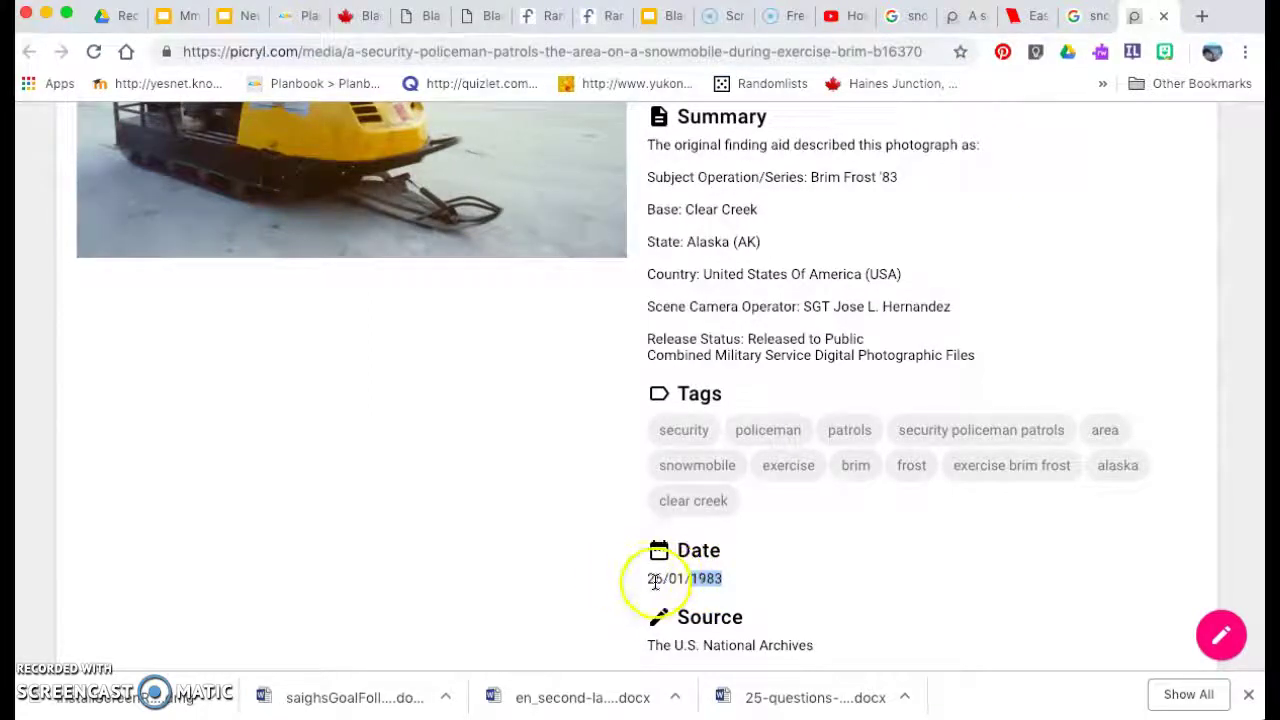
click(760, 570)
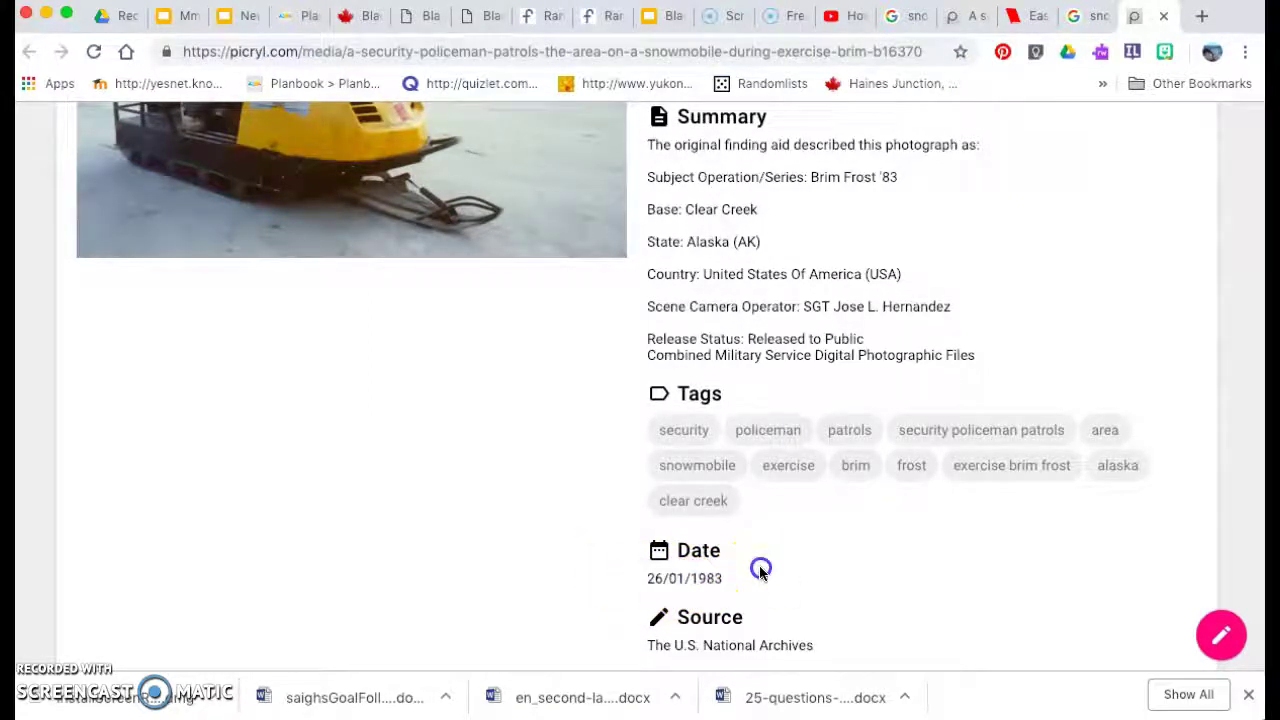
Set the publication date to 26 January 1983 and complete the citation.
click(1013, 16)
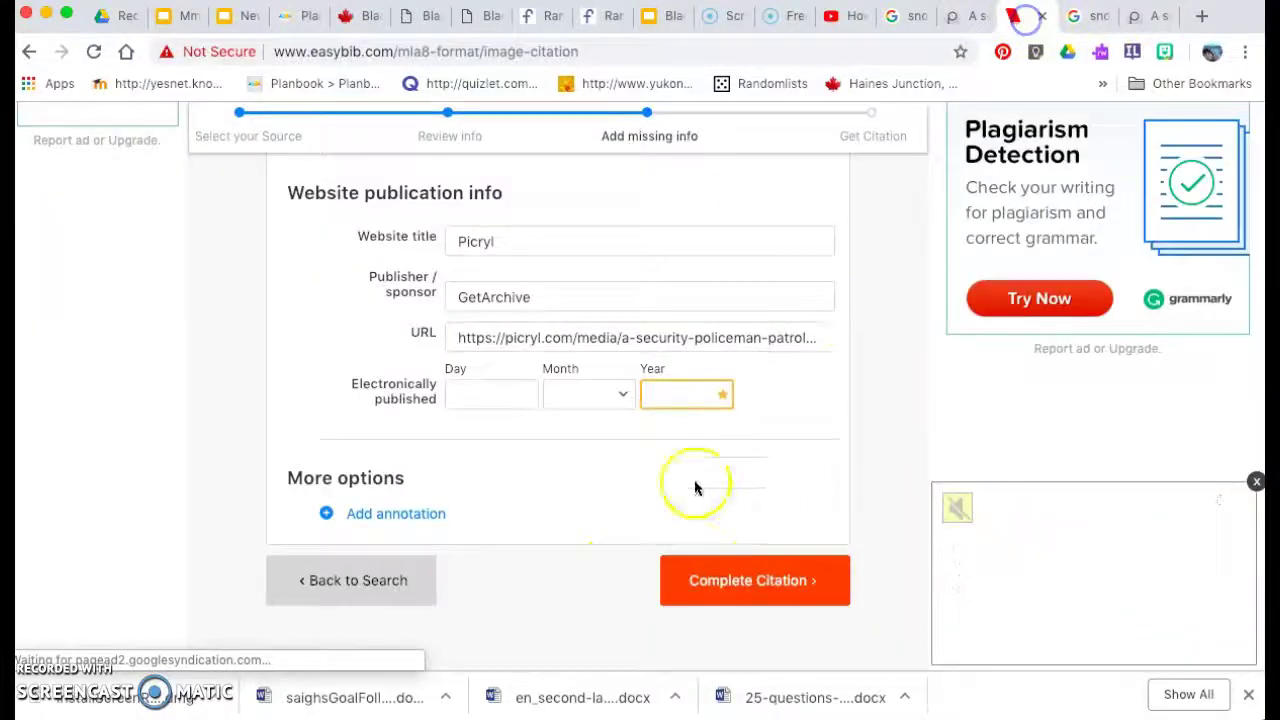
click(488, 404)
text(26)
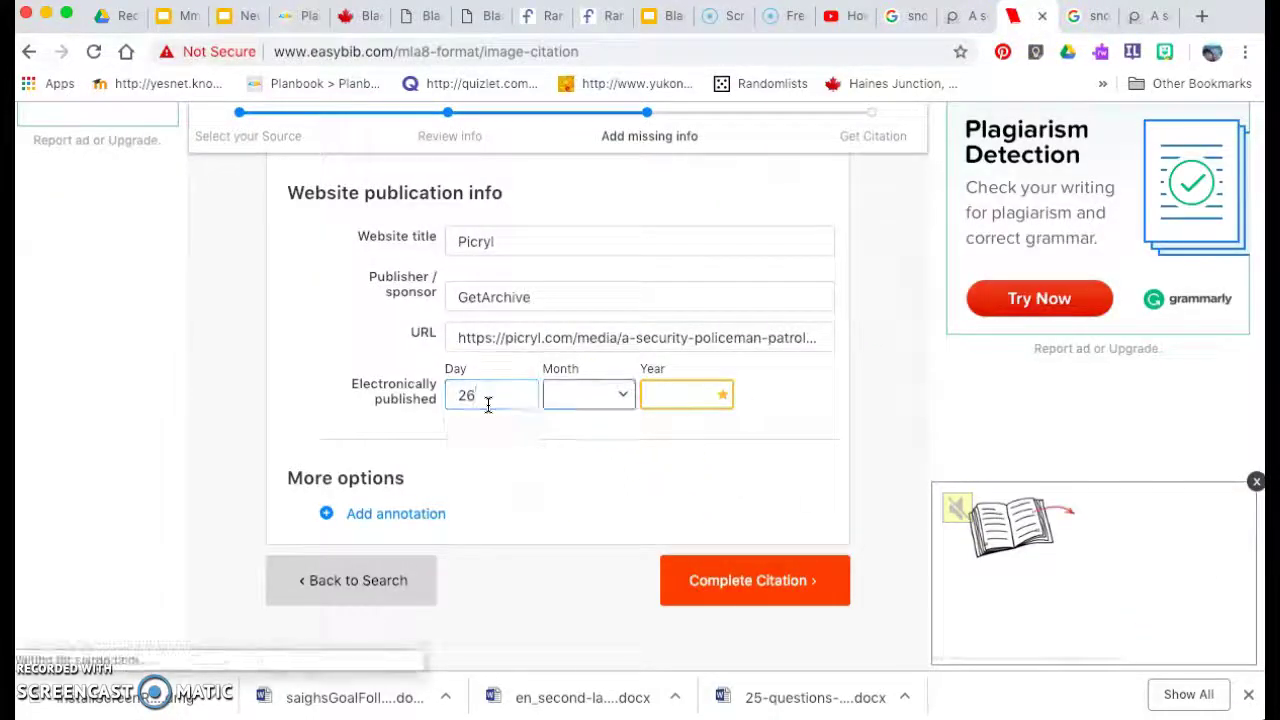
key(Tab)
key(j)
key(Tab)
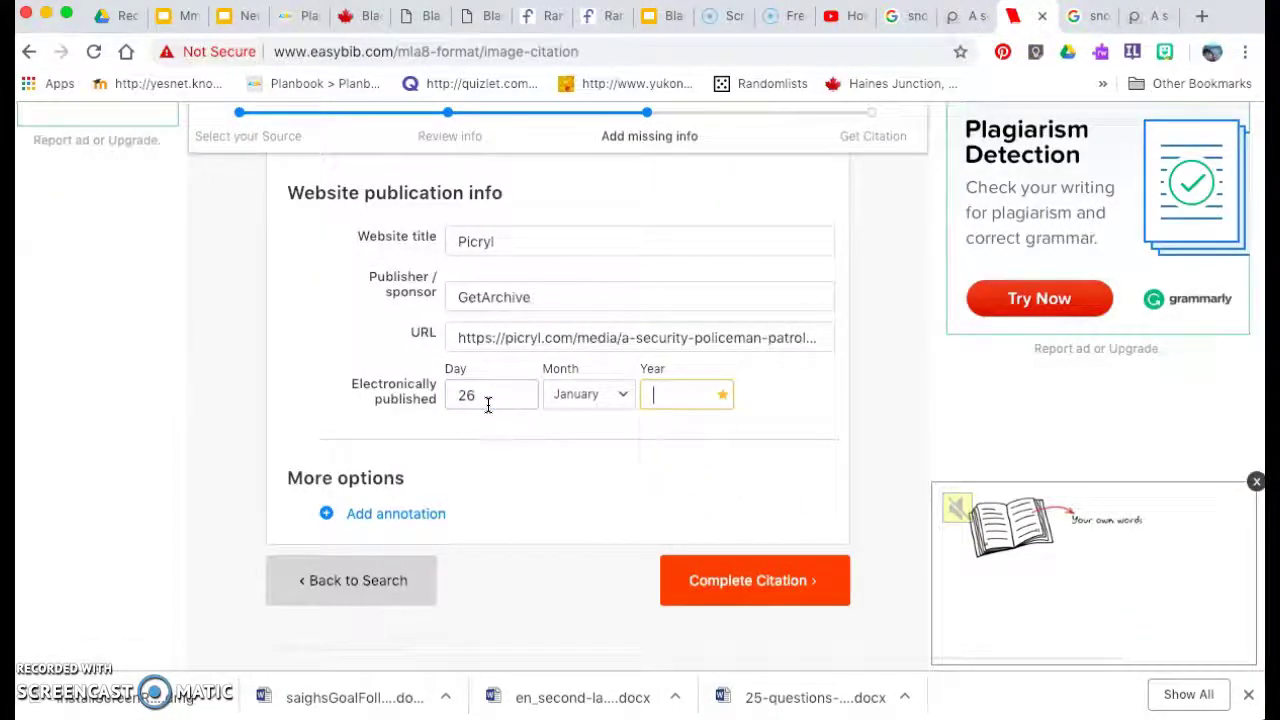
click(780, 598)
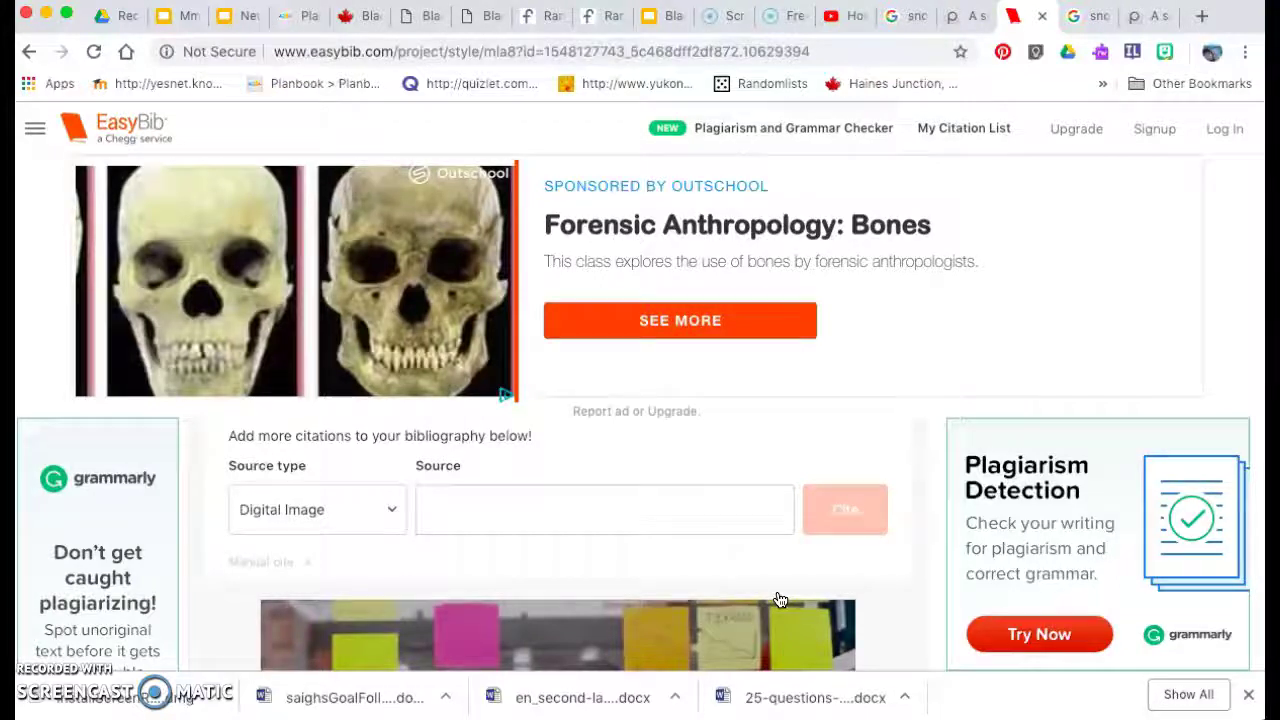
Scroll to the bibliography list and select the full text of the new Picryl citation.
scroll(775, 520, down, 8)
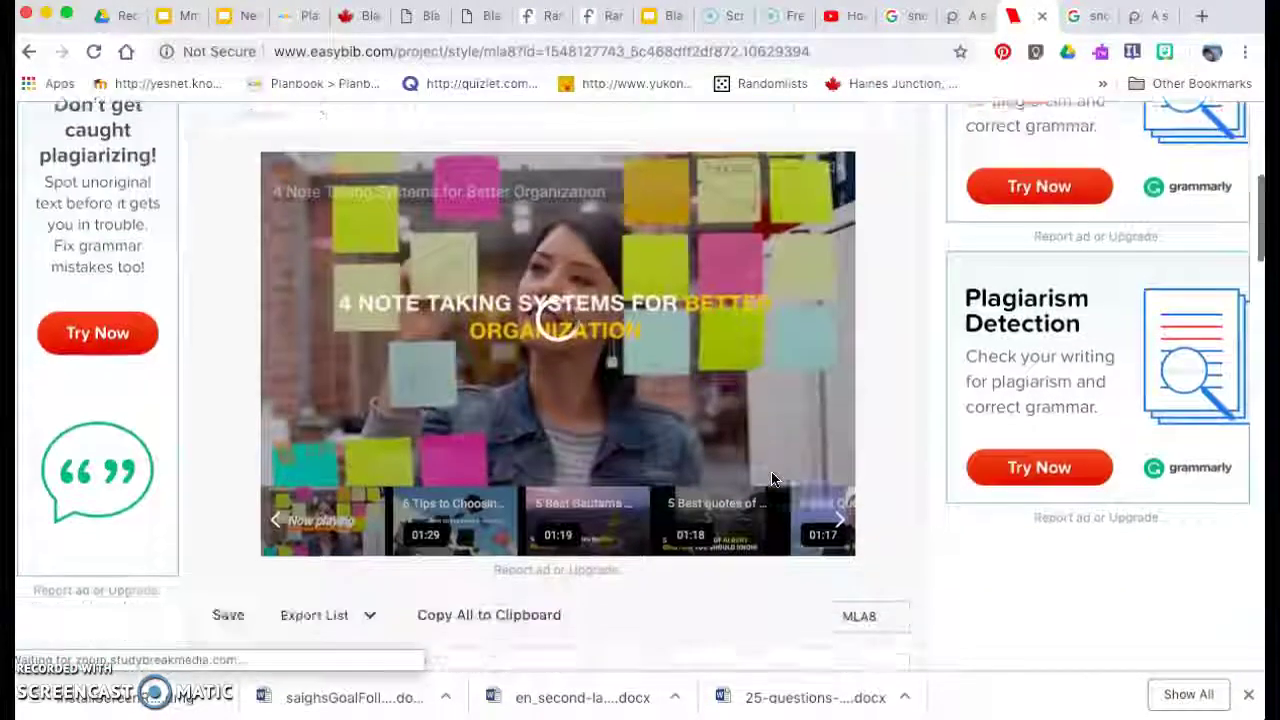
scroll(771, 479, down, 12)
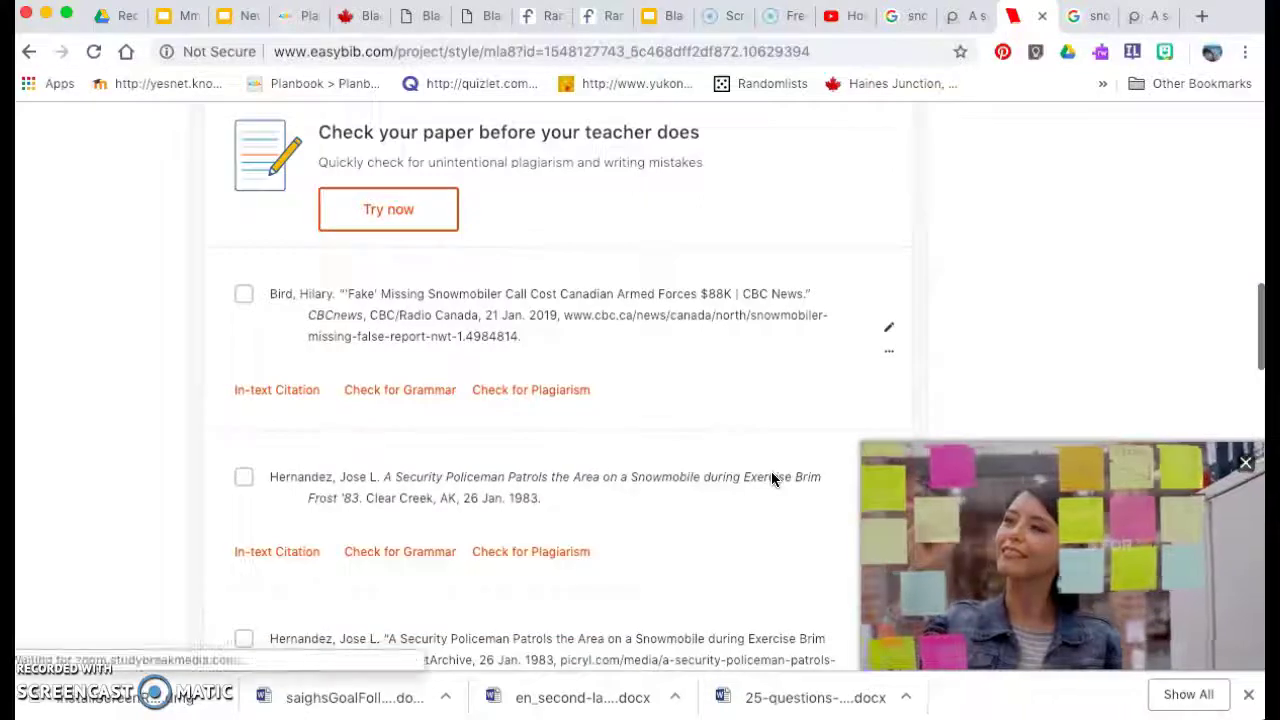
scroll(771, 477, down, 8)
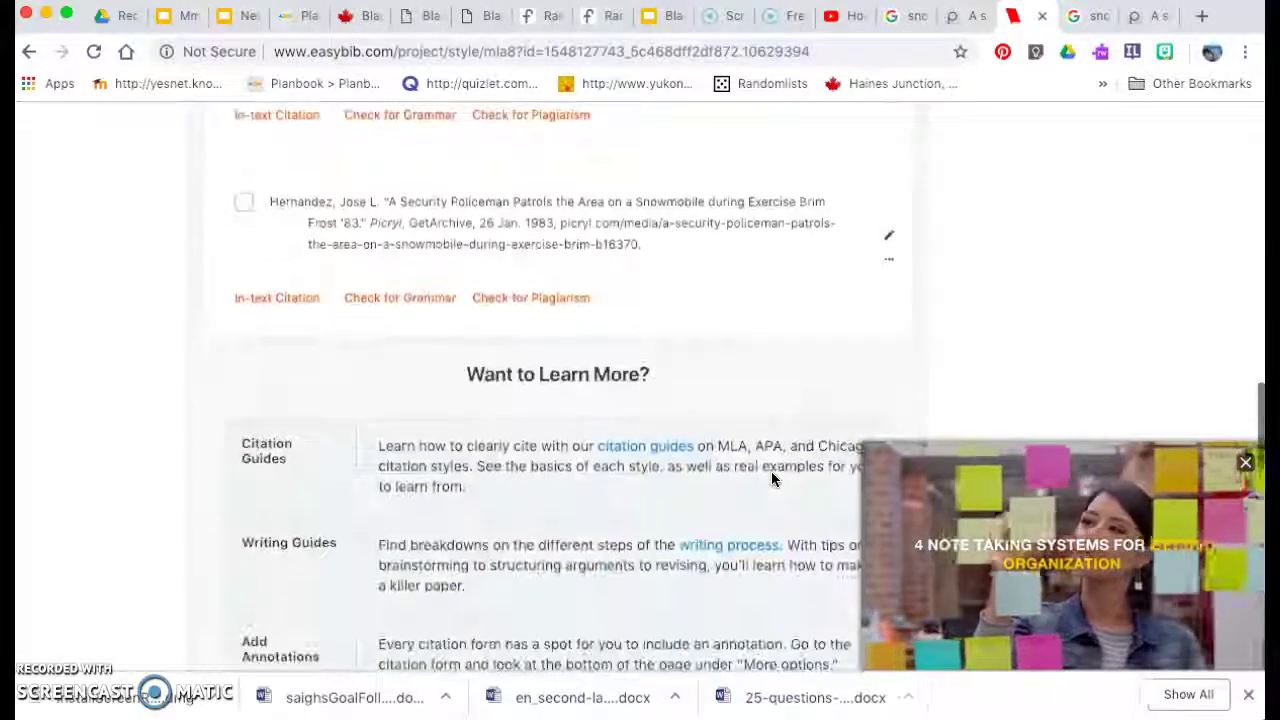
scroll(771, 477, down, 2)
scroll(771, 477, up, 2)
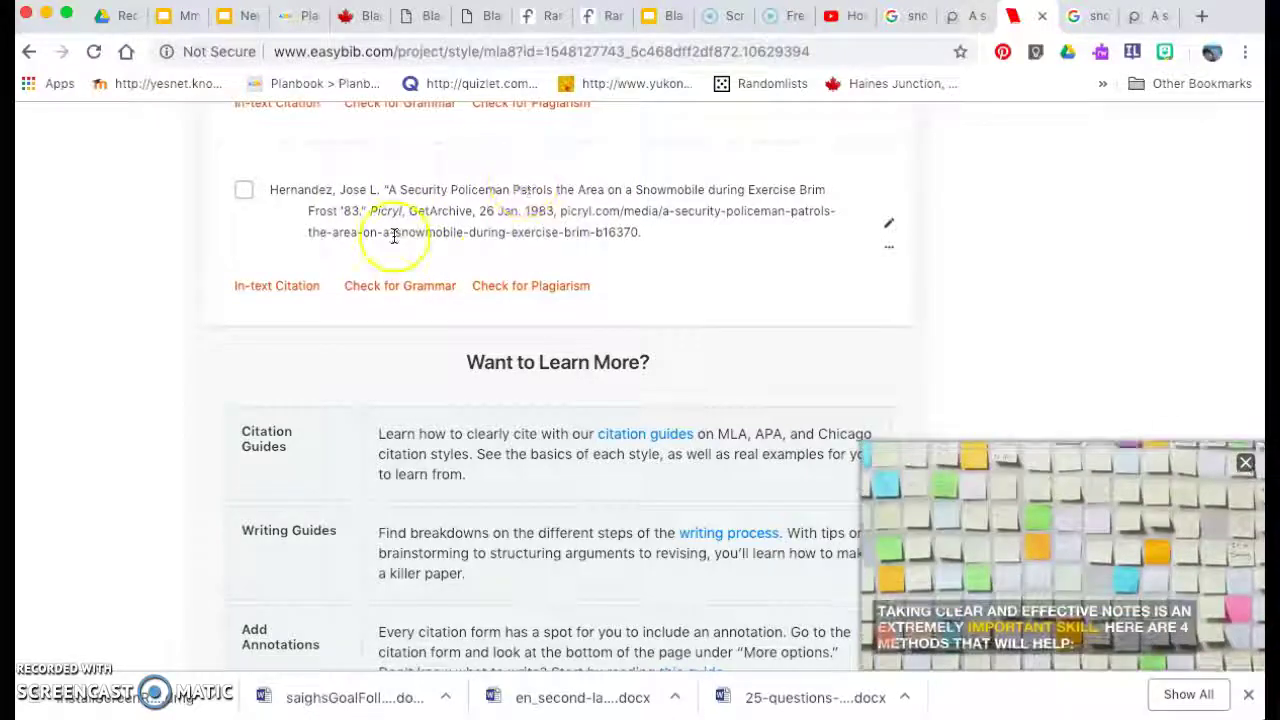
click(246, 193)
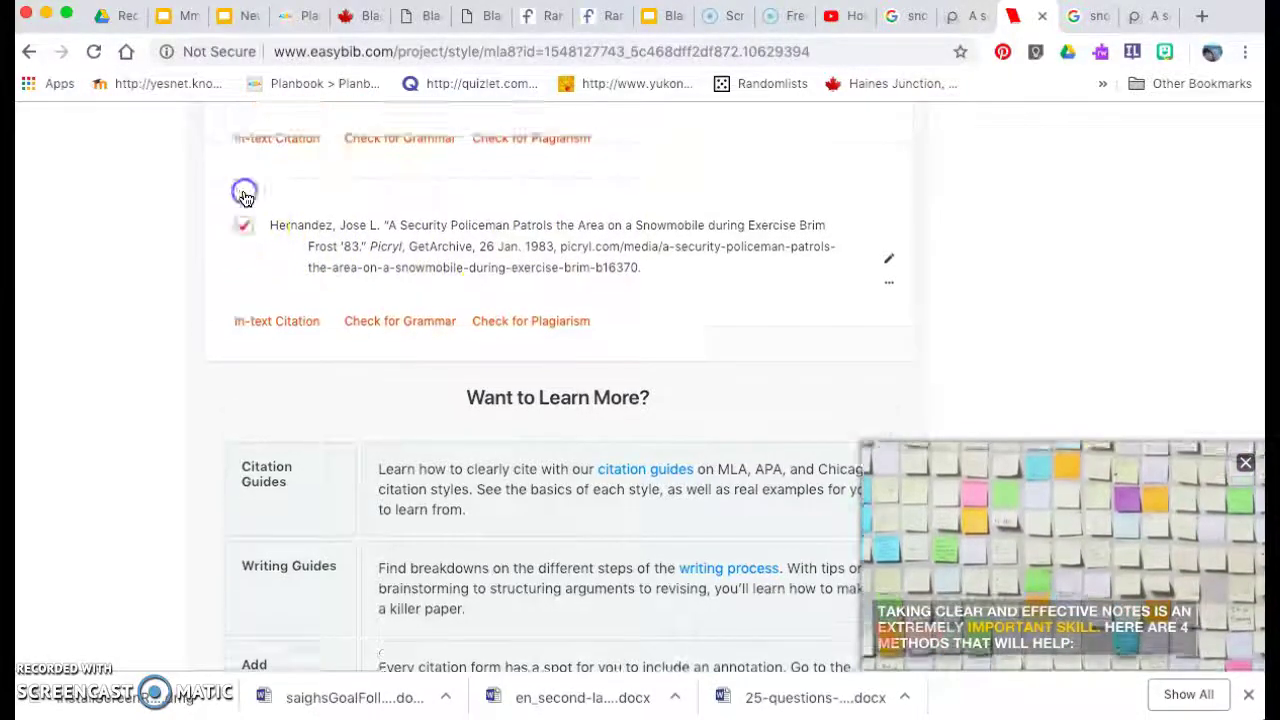
click(889, 259)
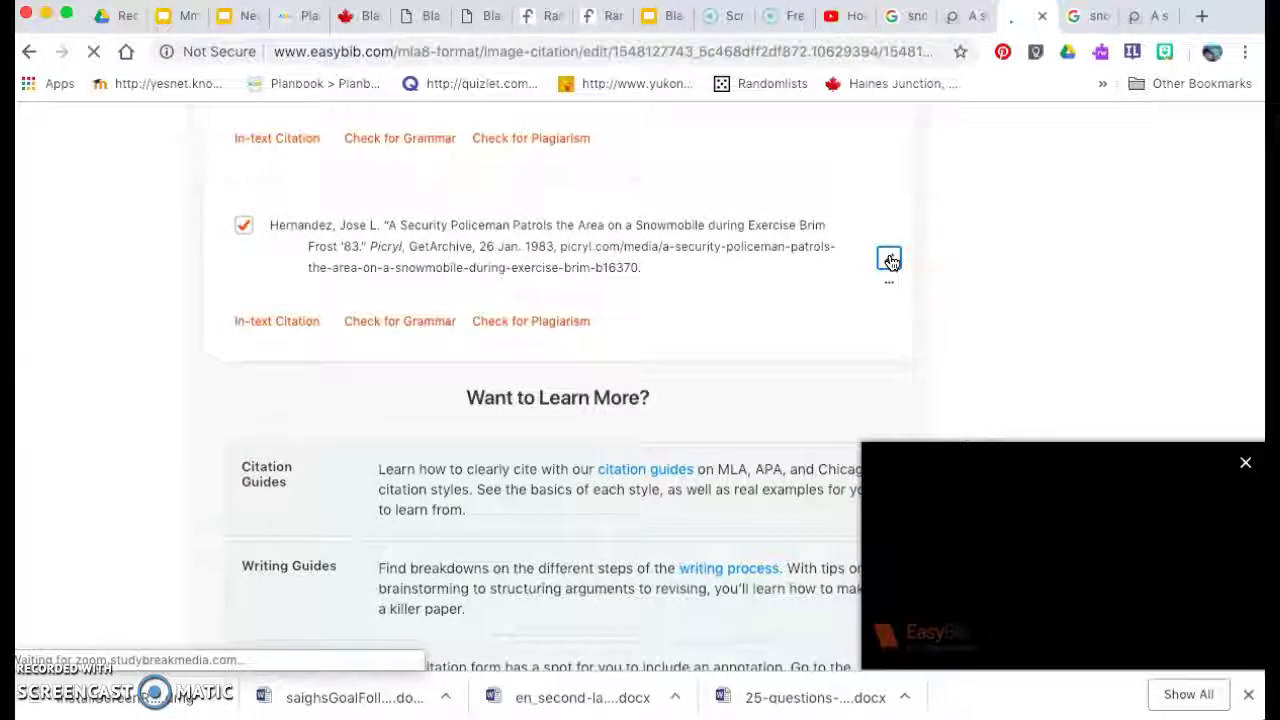
click(29, 52)
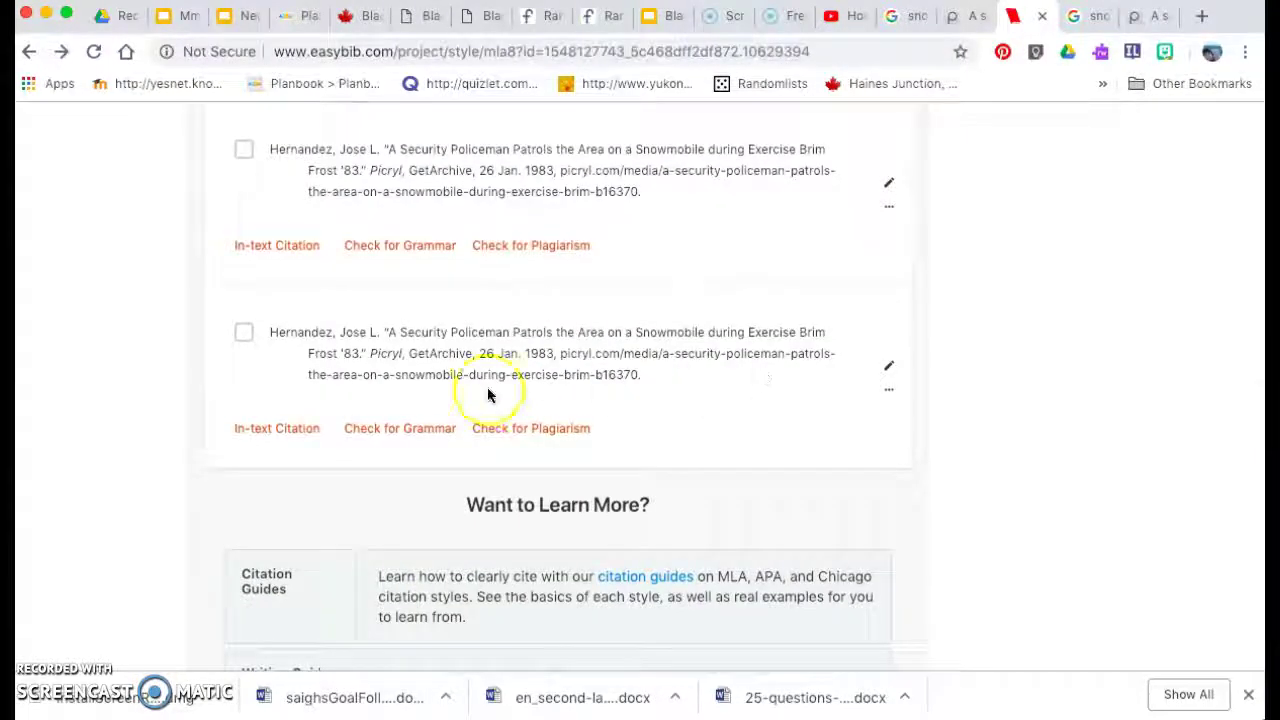
drag(648, 375, 266, 331)
key(super+c)
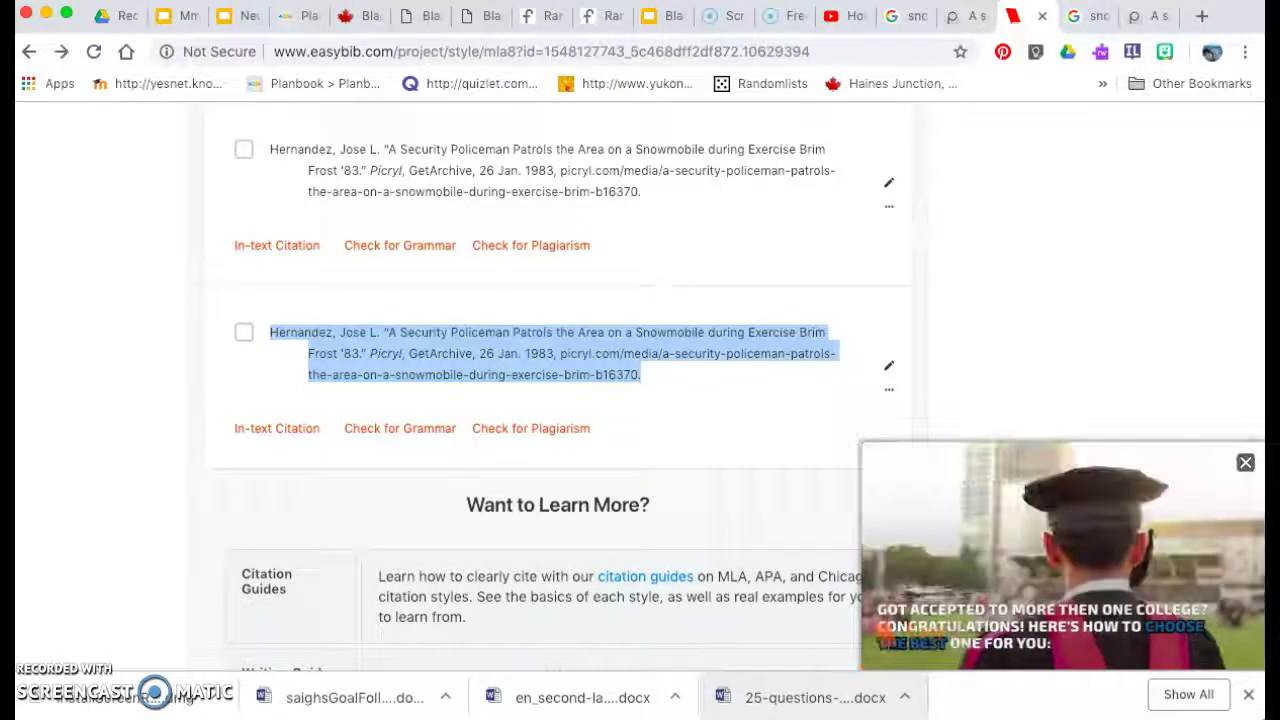
In Word's Document5, swap the old References entry for the pasted Picryl snowmobile citation, then return to Chrome.
key(super+Tab)
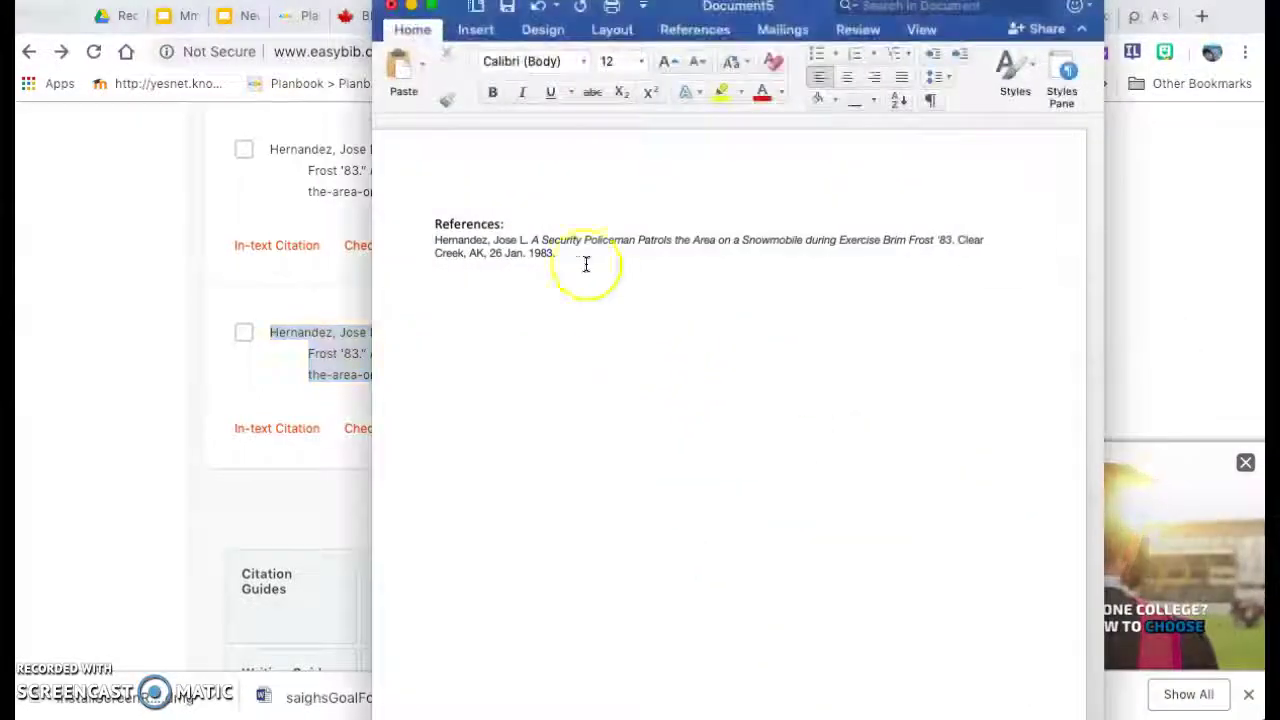
triple_click(429, 240)
key(BackSpace)
key(super+v)
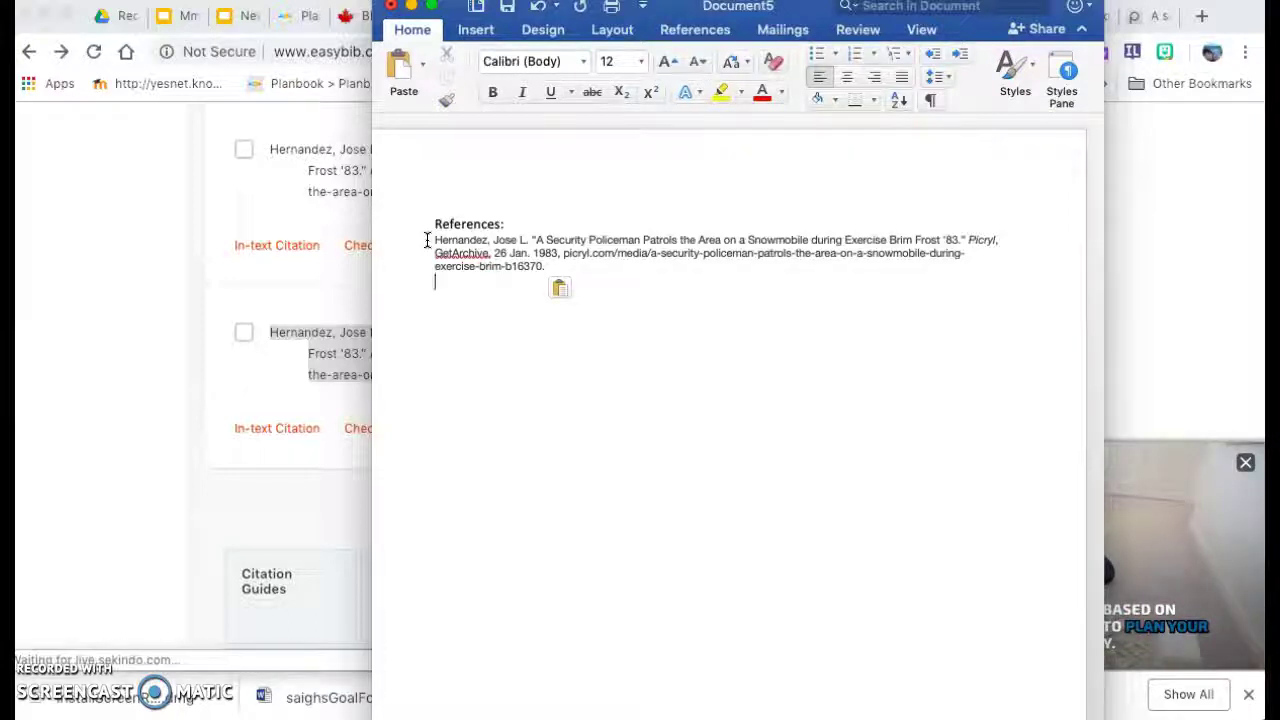
click(75, 345)
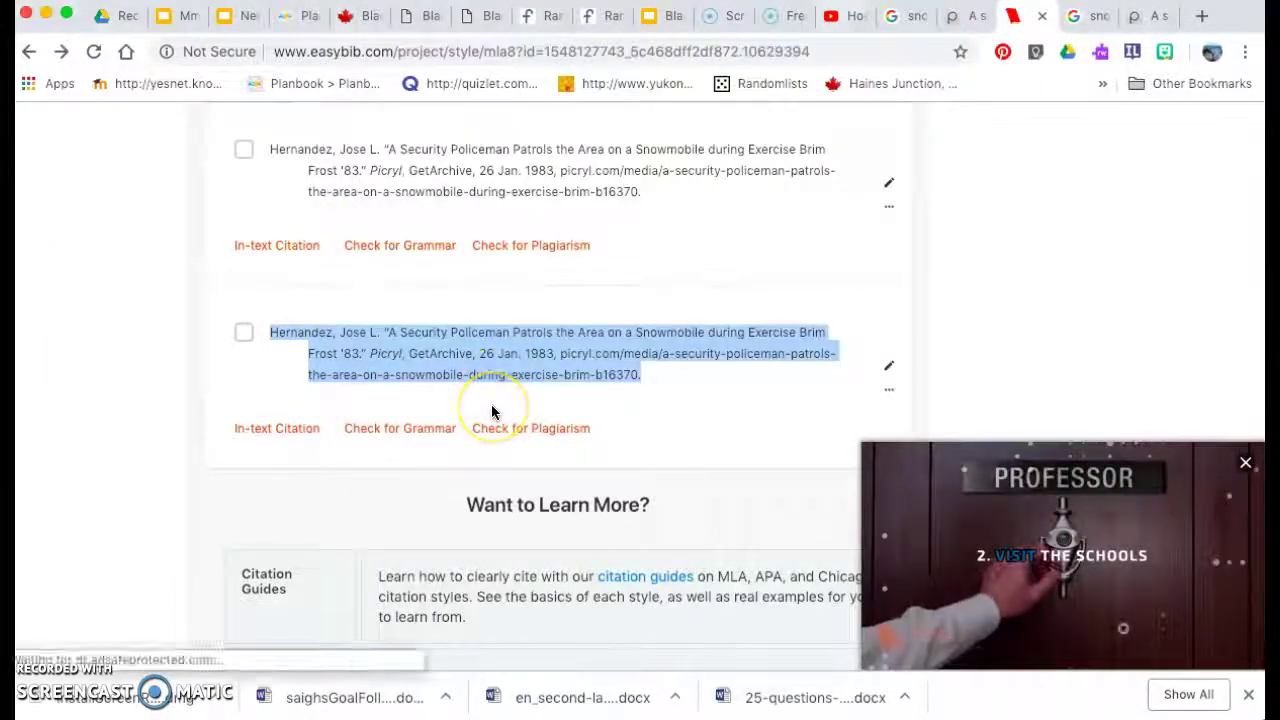
click(628, 398)
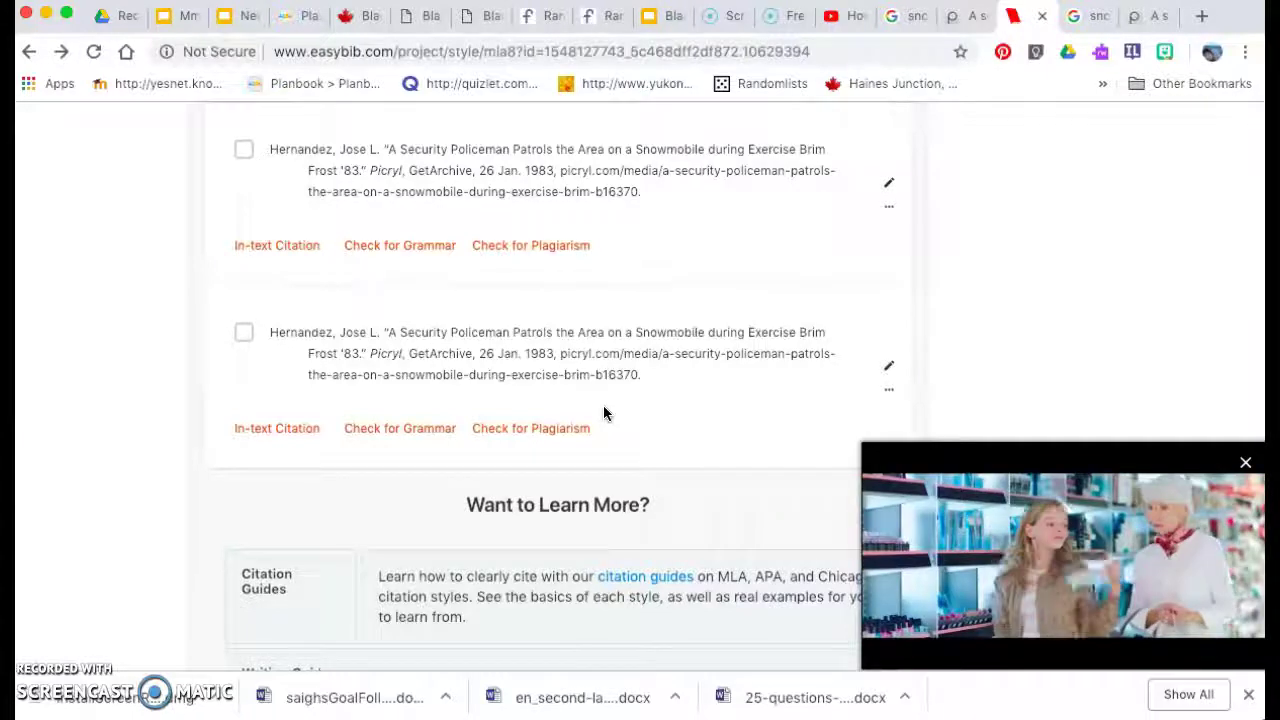
click(550, 452)
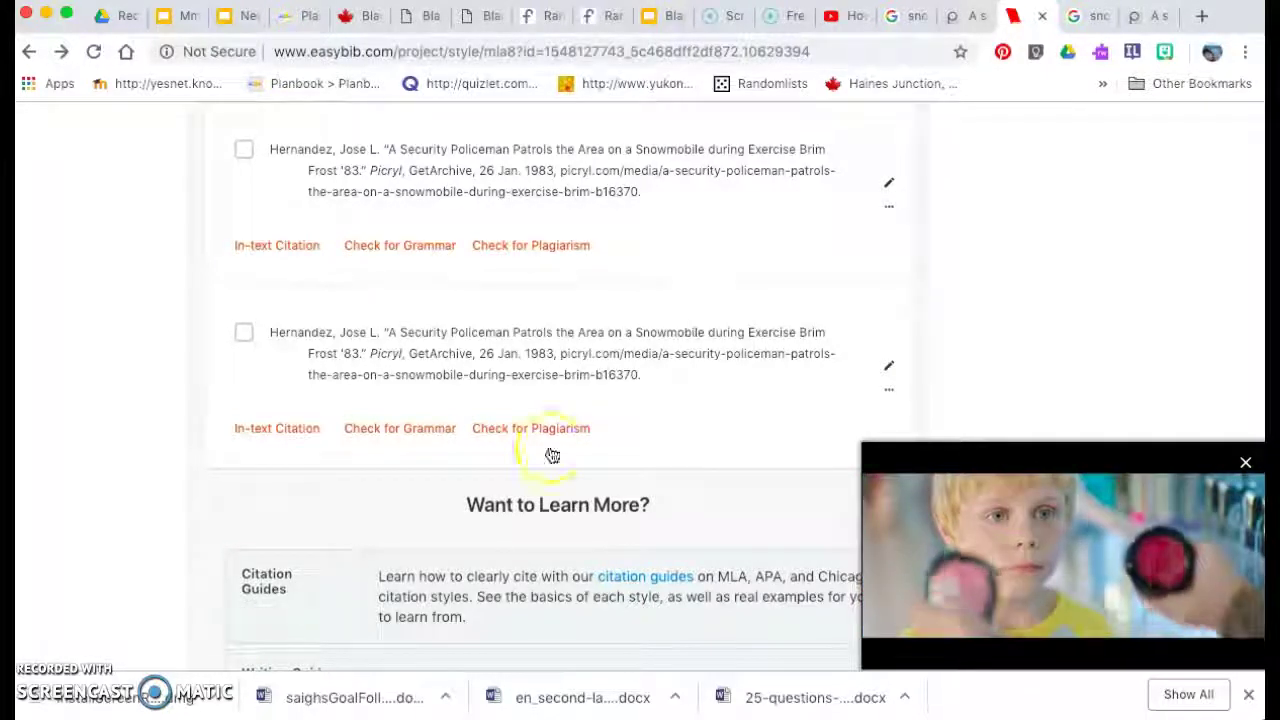
click(410, 577)
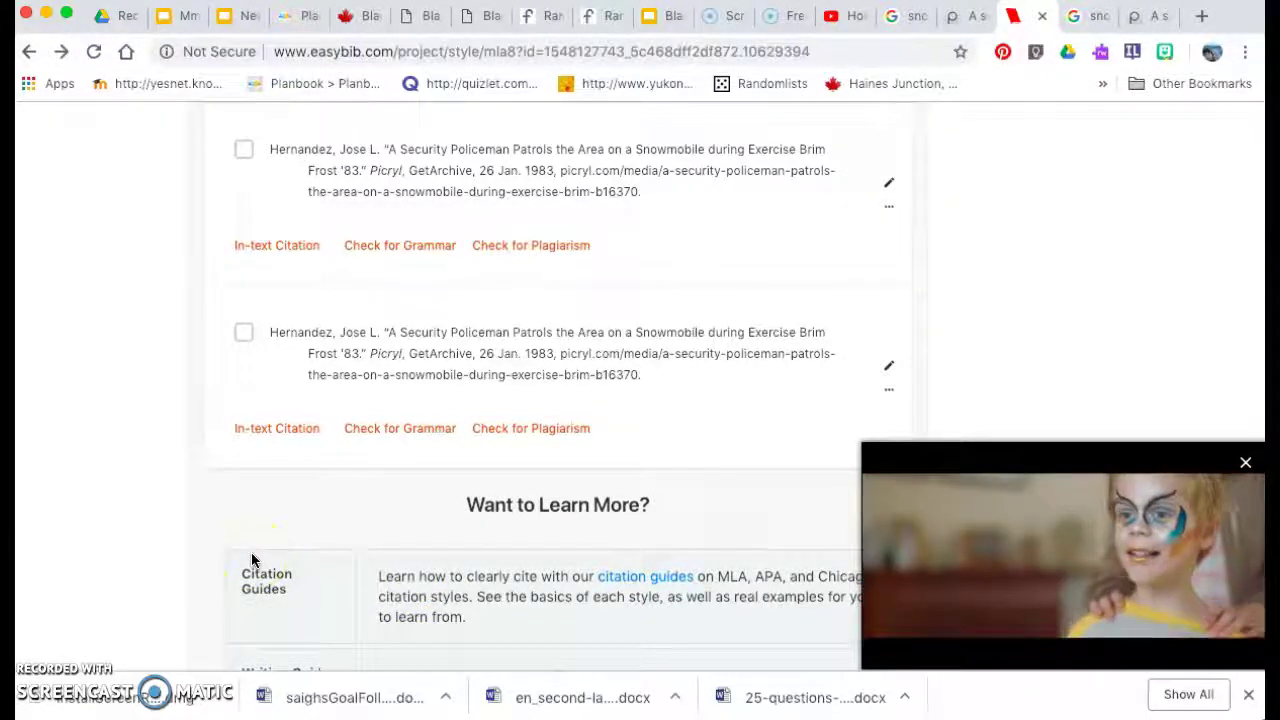